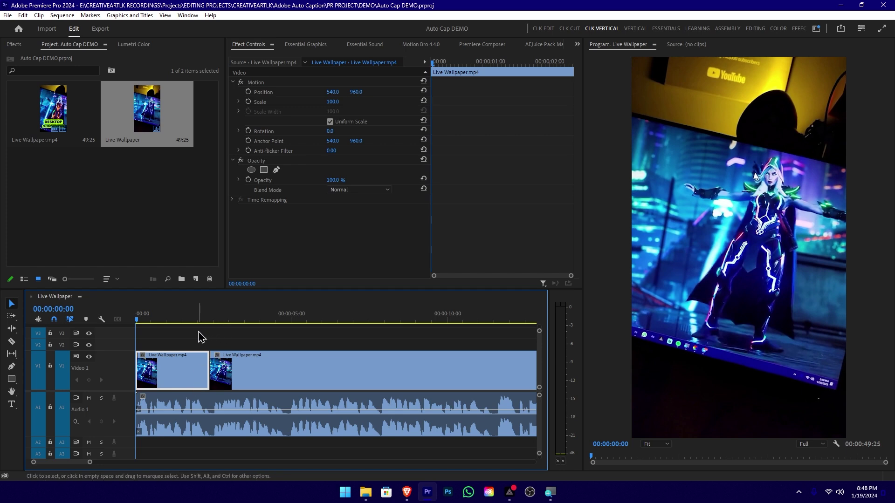
- Select both Live Wallpaper clips and open the Text panel from the panel group's overflow menu
{"action": "left_click", "coordinate": [188, 335]}
{"action": "left_click_drag", "start_coordinate": [188, 335], "coordinate": [391, 380]}
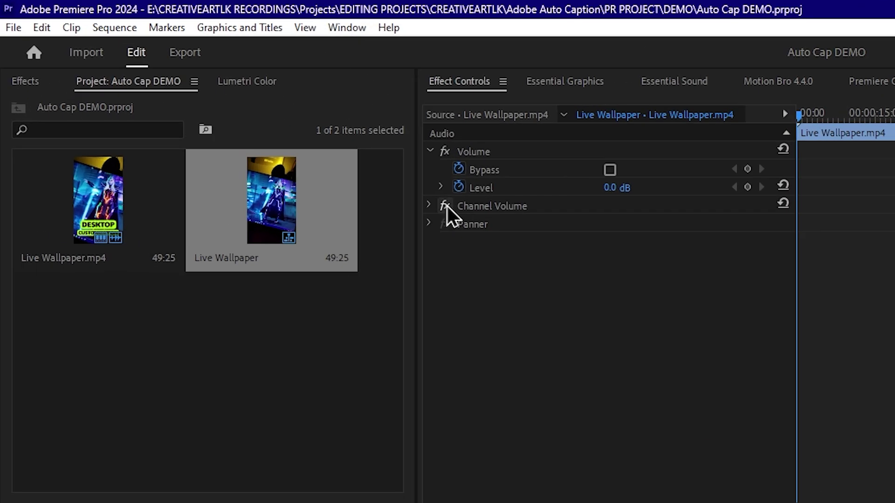
{"action": "left_click", "coordinate": [356, 34]}
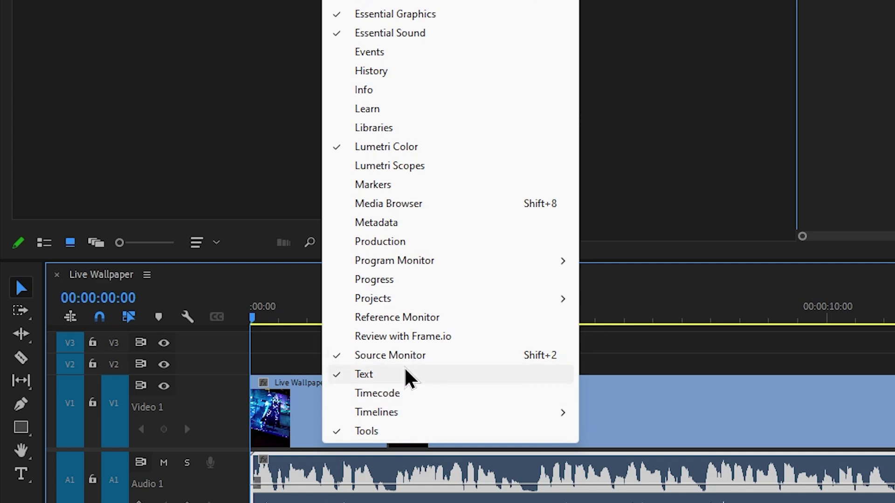
{"action": "left_click", "coordinate": [708, 104]}
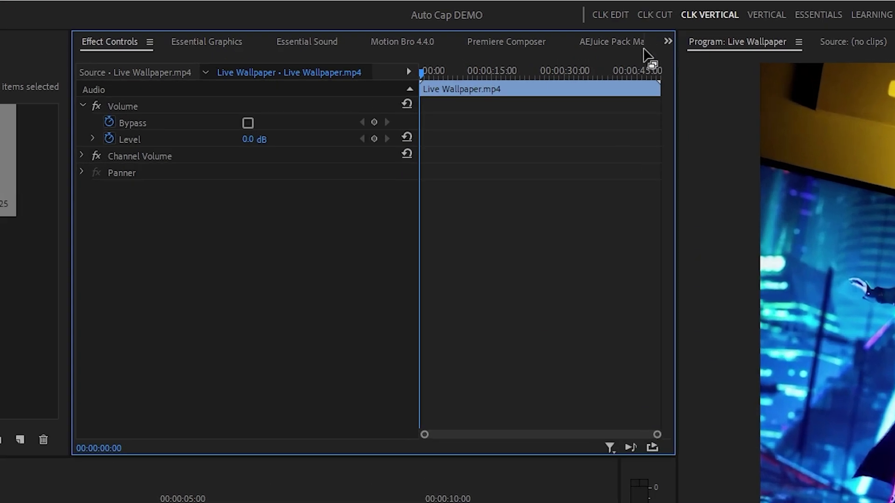
{"action": "left_click", "coordinate": [668, 41]}
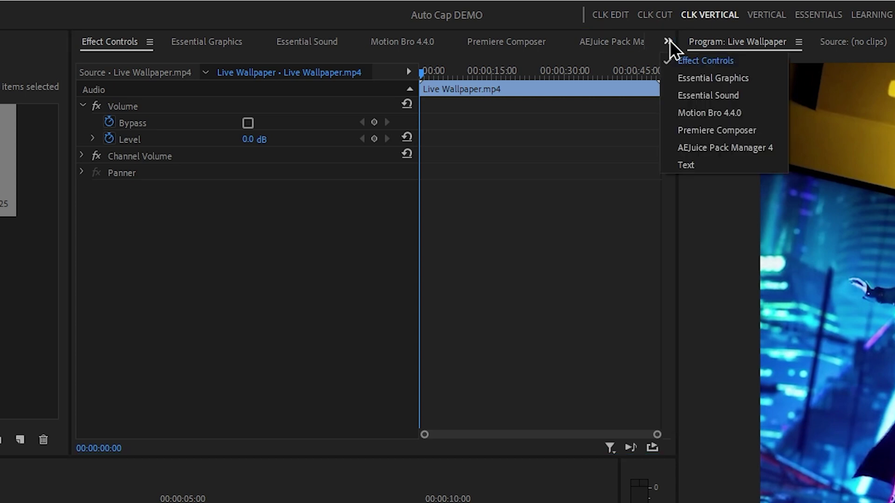
{"action": "left_click", "coordinate": [702, 166]}
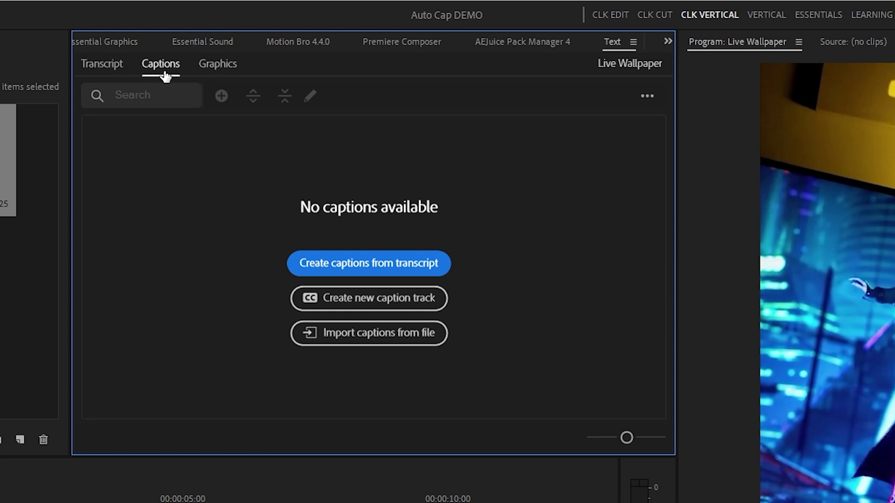
- Check the Graphics and Transcript tabs, then start Create captions from transcript on the Captions tab
{"action": "left_click", "coordinate": [204, 68]}
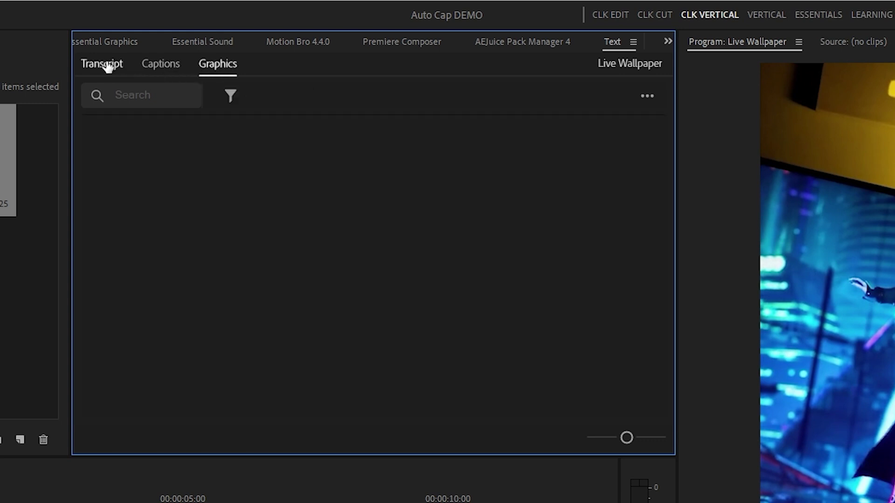
{"action": "left_click", "coordinate": [91, 65]}
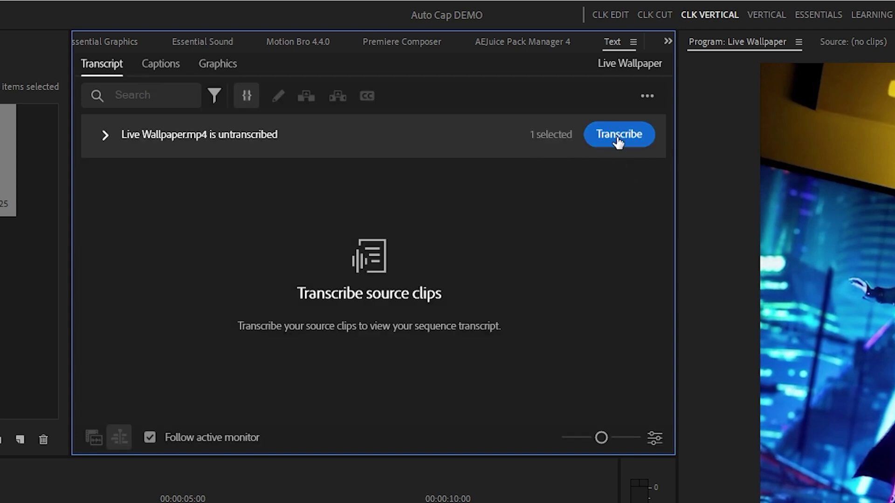
{"action": "left_click", "coordinate": [161, 66]}
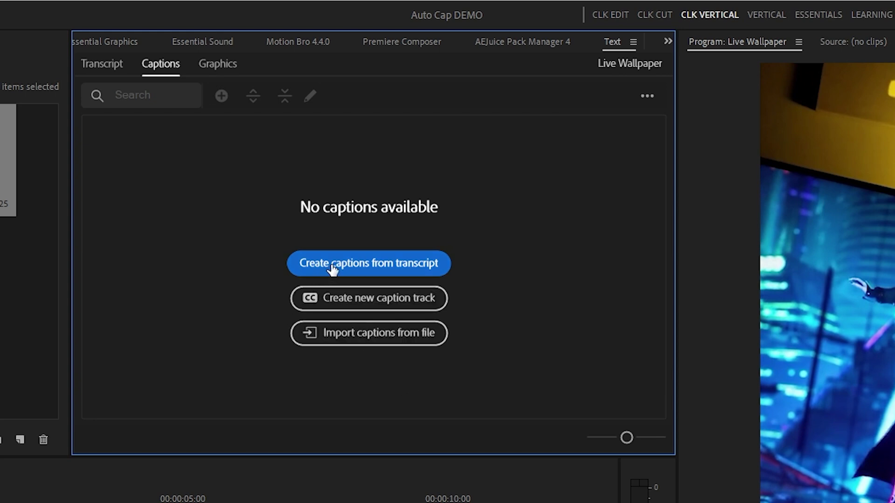
{"action": "left_click", "coordinate": [371, 274]}
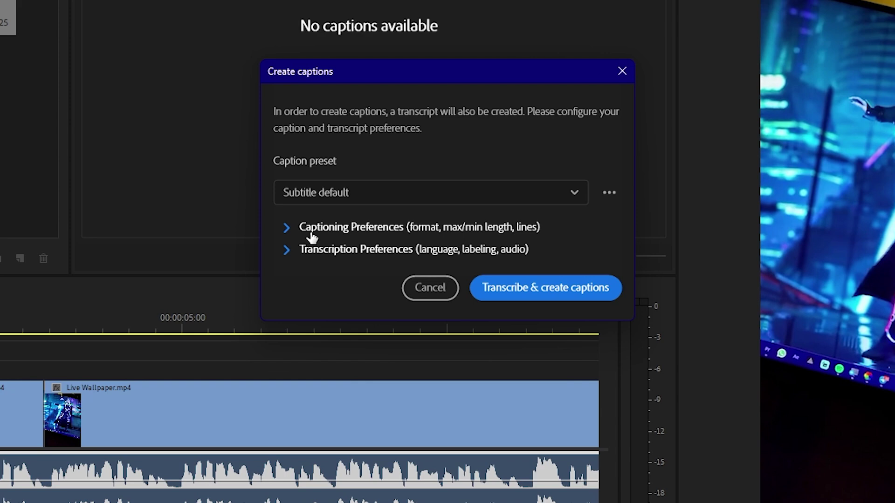
- Expand Captioning Preferences, keep the Subtitle default preset, and set maximum length to 10 characters
{"action": "left_click", "coordinate": [287, 229]}
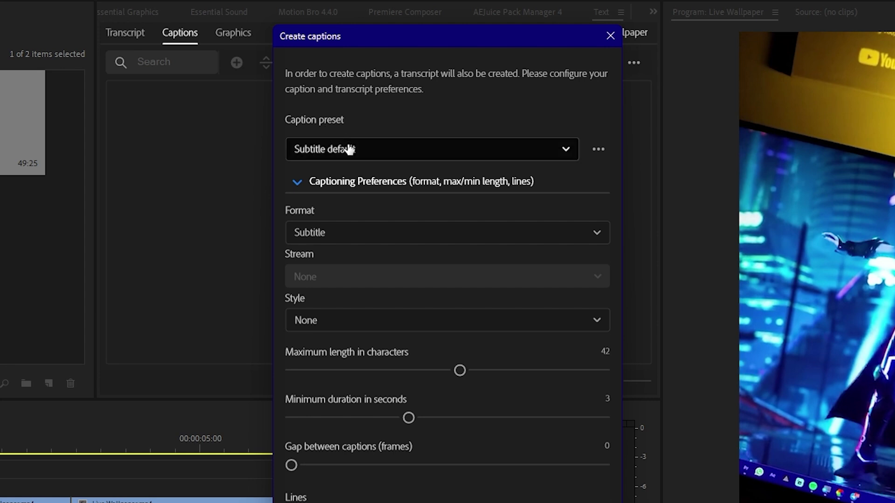
{"action": "left_click", "coordinate": [431, 153]}
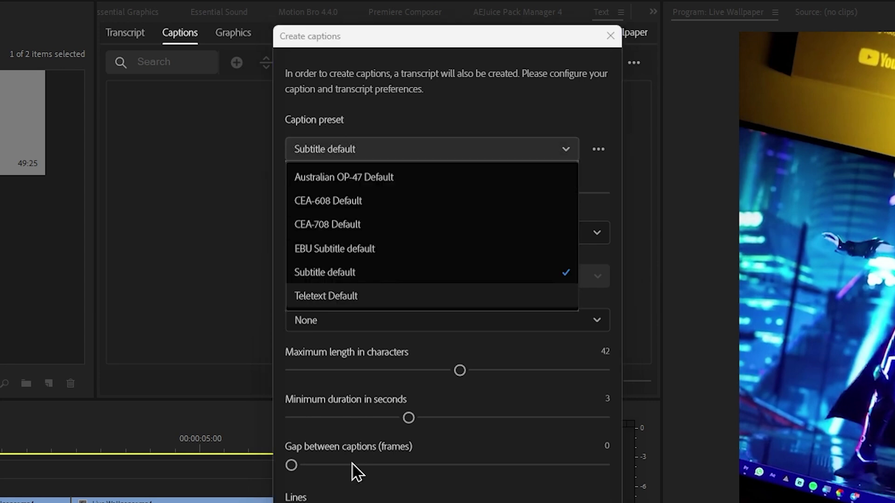
{"action": "left_click", "coordinate": [397, 279]}
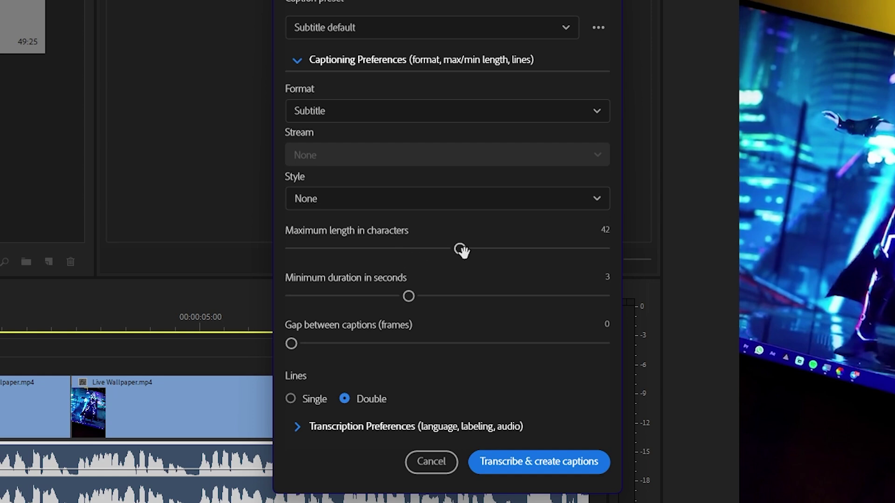
{"action": "left_click_drag", "start_coordinate": [460, 250], "coordinate": [298, 265]}
- Set minimum caption duration to 1.2 seconds with single lines, and expand Transcription Preferences
{"action": "left_click_drag", "start_coordinate": [365, 297], "coordinate": [289, 296]}
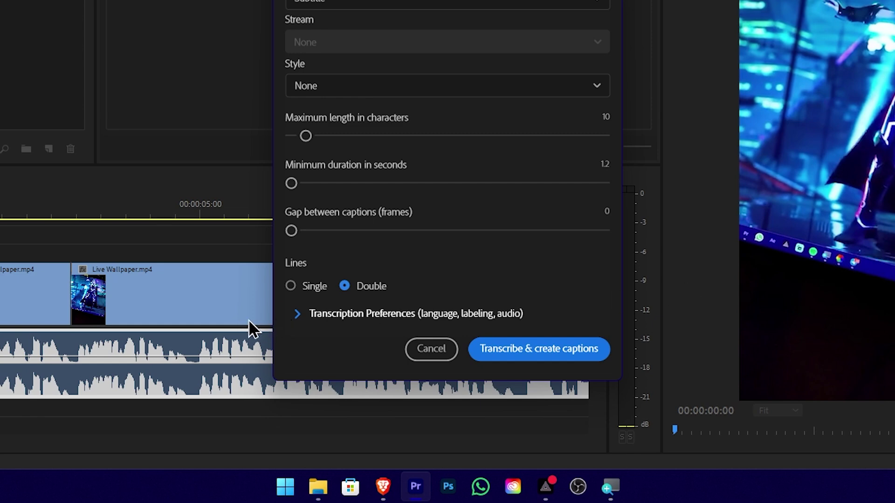
{"action": "left_click", "coordinate": [291, 287]}
{"action": "left_click", "coordinate": [297, 314]}
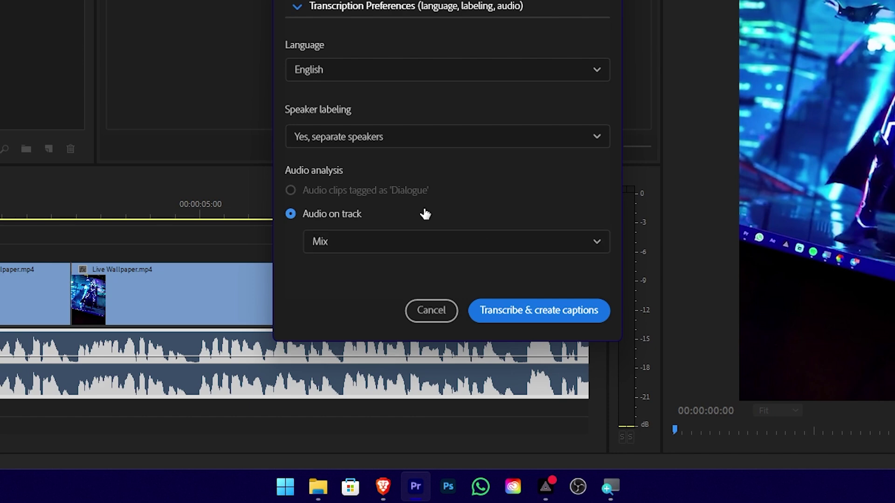
- Keep Mix as the analysed audio track and transcribe to generate the captions
{"action": "left_click", "coordinate": [366, 249]}
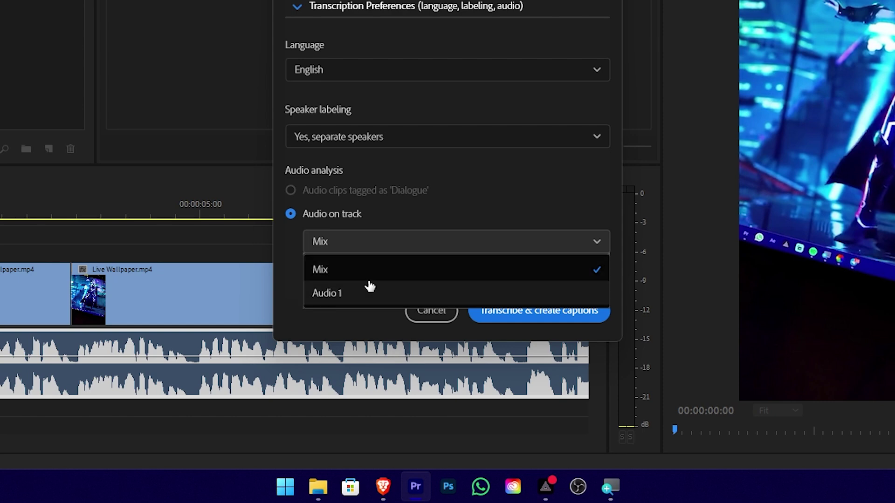
{"action": "left_click", "coordinate": [440, 210]}
{"action": "left_click", "coordinate": [385, 236]}
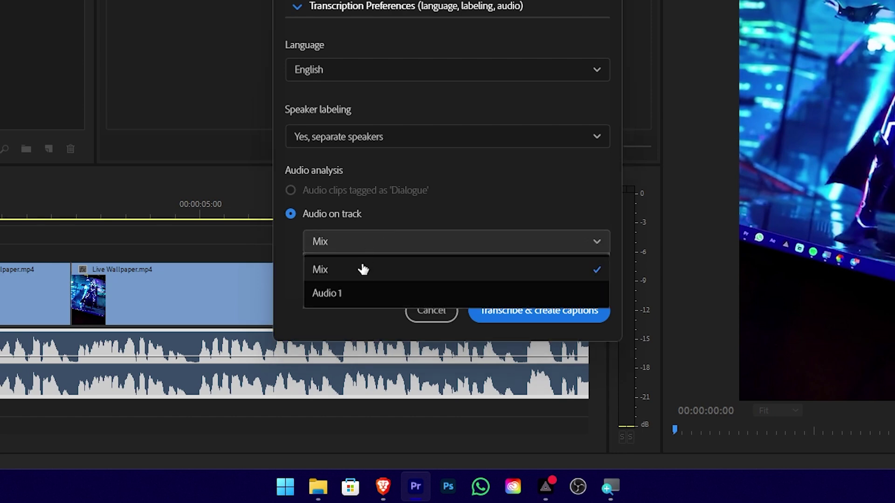
{"action": "left_click", "coordinate": [390, 270]}
{"action": "left_click", "coordinate": [369, 270]}
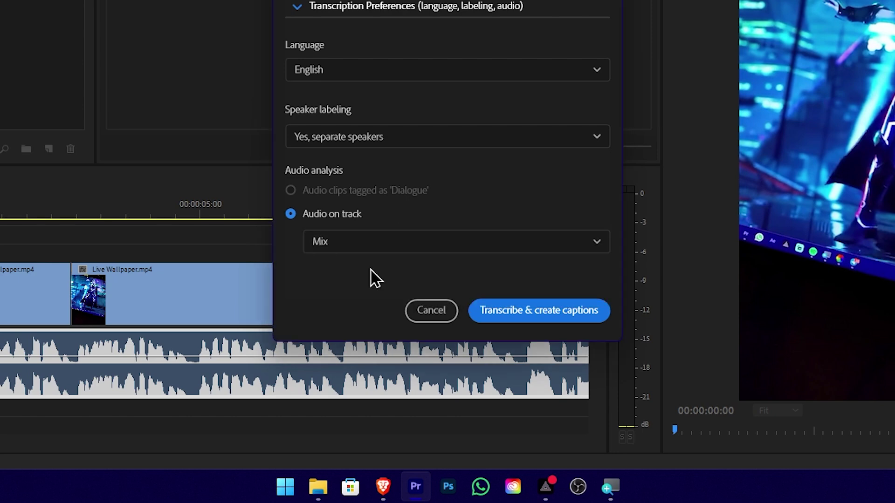
{"action": "left_click", "coordinate": [541, 311]}
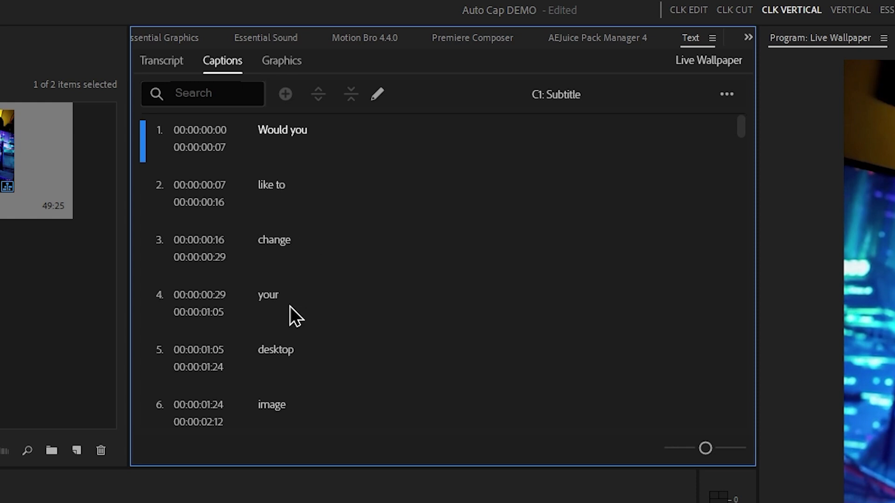
{"action": "scroll", "coordinate": [314, 343], "scroll_direction": "down", "scroll_amount": 2}
{"action": "scroll", "coordinate": [316, 335], "scroll_direction": "down", "scroll_amount": 2}
{"action": "scroll", "coordinate": [319, 333], "scroll_direction": "down", "scroll_amount": 2}
{"action": "scroll", "coordinate": [324, 343], "scroll_direction": "down", "scroll_amount": 2}
{"action": "scroll", "coordinate": [326, 347], "scroll_direction": "down", "scroll_amount": 5}
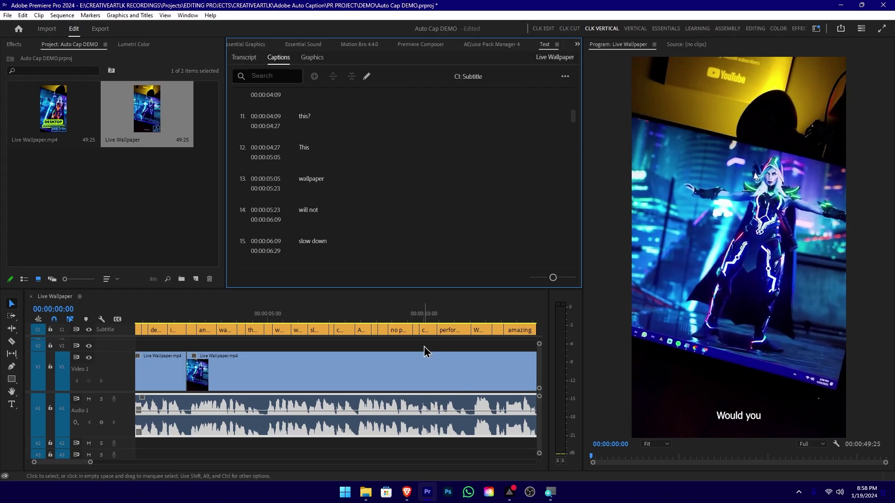
{"action": "scroll", "coordinate": [391, 347], "scroll_direction": "down", "scroll_amount": 3}
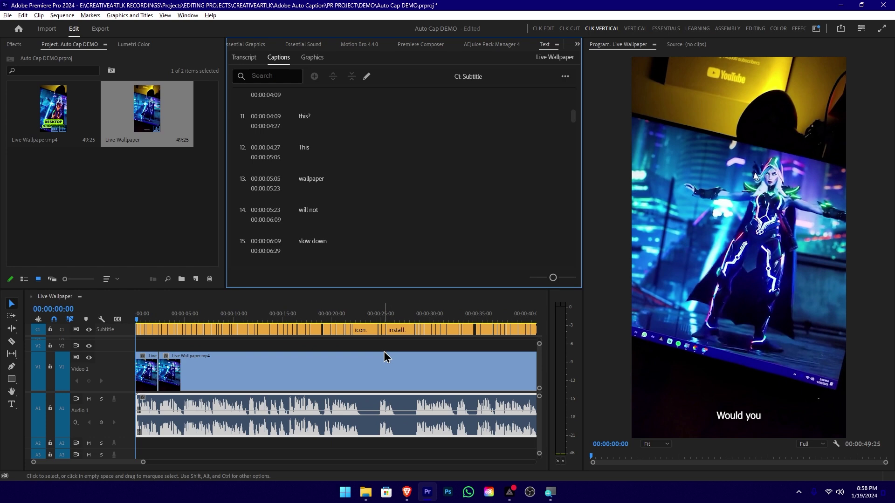
{"action": "scroll", "coordinate": [393, 346], "scroll_direction": "down", "scroll_amount": 2}
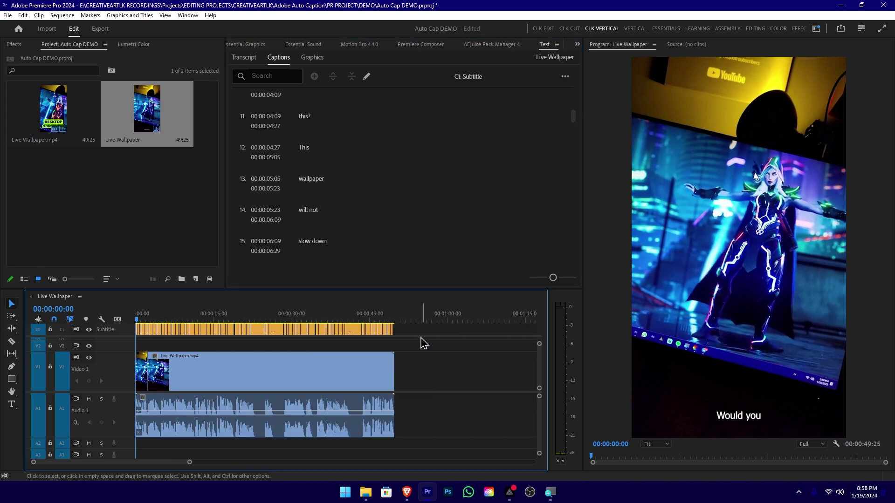
{"action": "key", "text": "grave"}
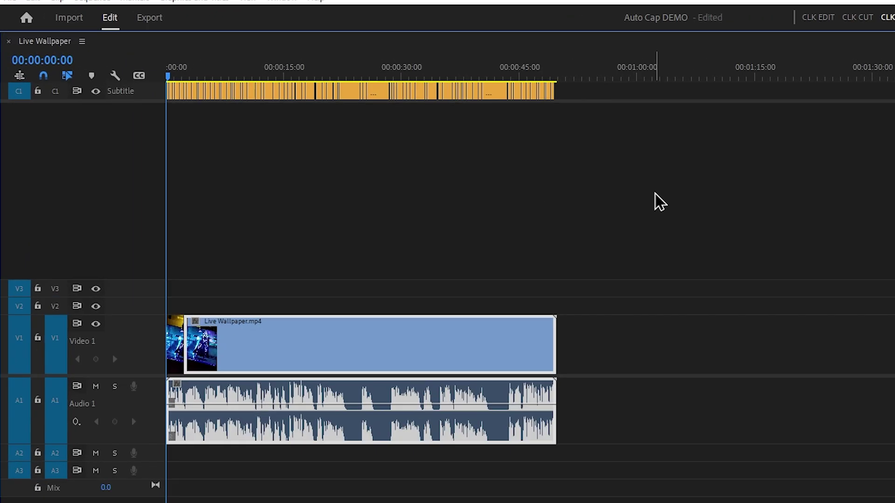
{"action": "left_click_drag", "start_coordinate": [436, 145], "coordinate": [111, 328]}
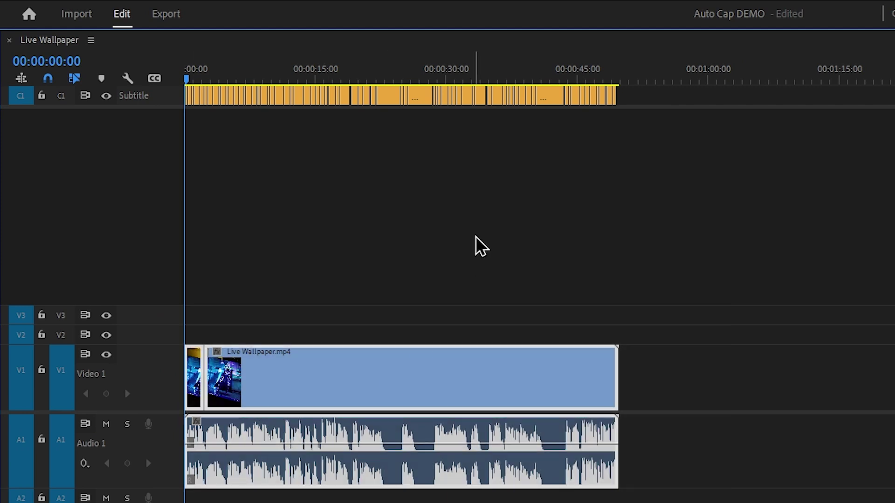
{"action": "left_click_drag", "start_coordinate": [746, 175], "coordinate": [154, 80]}
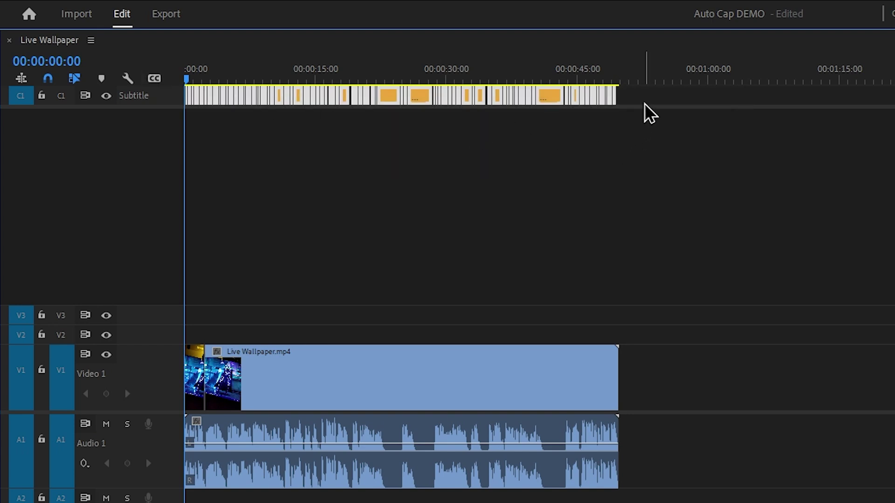
{"action": "mouse_move", "coordinate": [650, 152]}
{"action": "left_mouse_down"}
{"action": "mouse_move", "coordinate": [277, 81]}
{"action": "mouse_move", "coordinate": [163, 80]}
{"action": "left_mouse_up"}
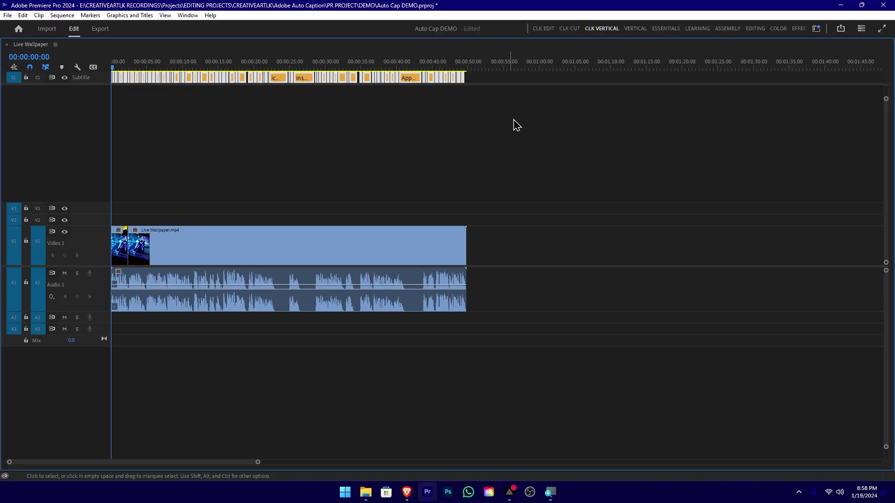
{"action": "key", "text": "grave"}
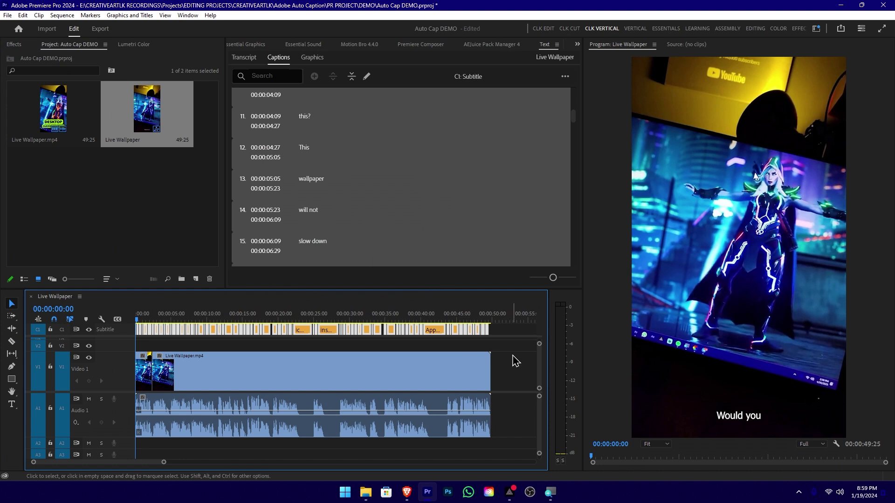
{"action": "left_click", "coordinate": [512, 361]}
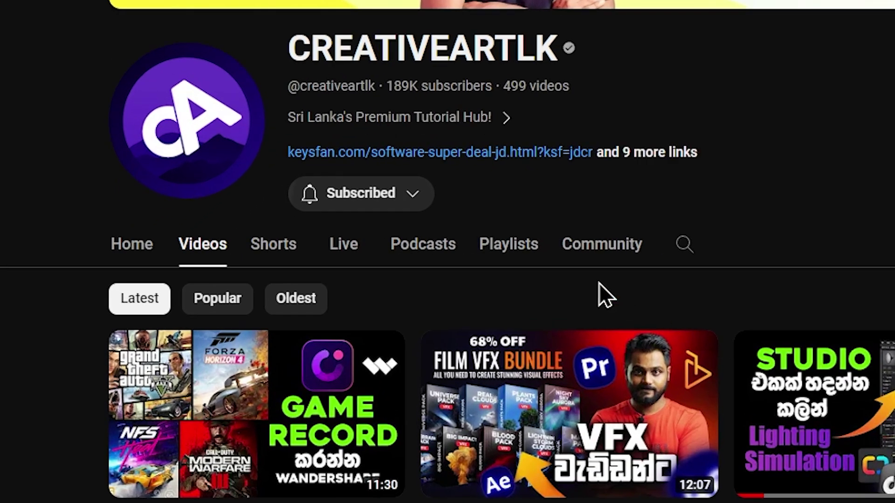
{"action": "left_click", "coordinate": [537, 264]}
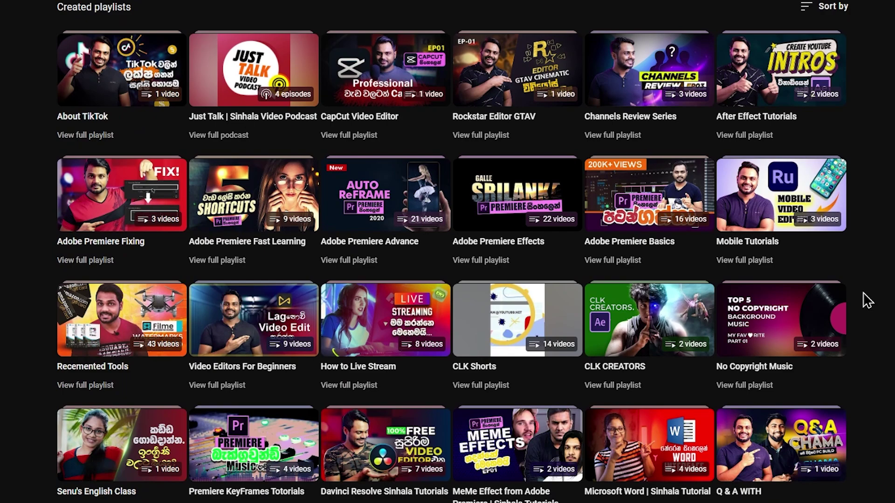
{"action": "mouse_move", "coordinate": [644, 215]}
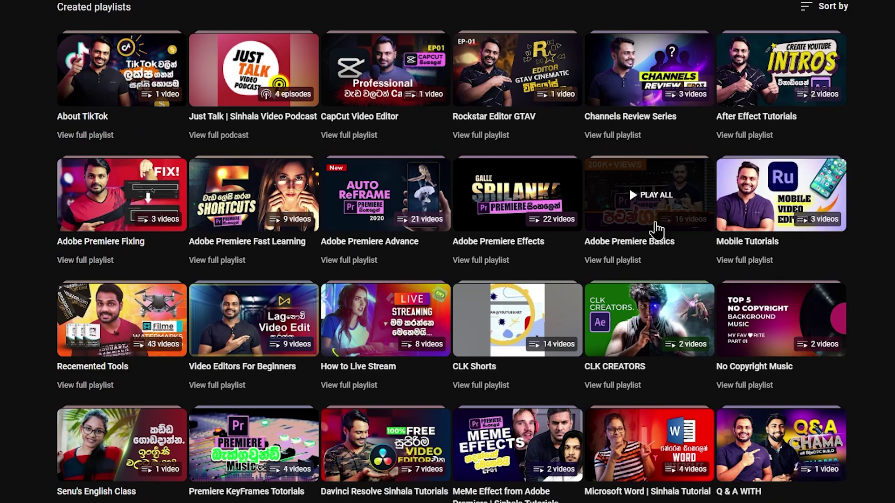
{"action": "left_click", "coordinate": [644, 221]}
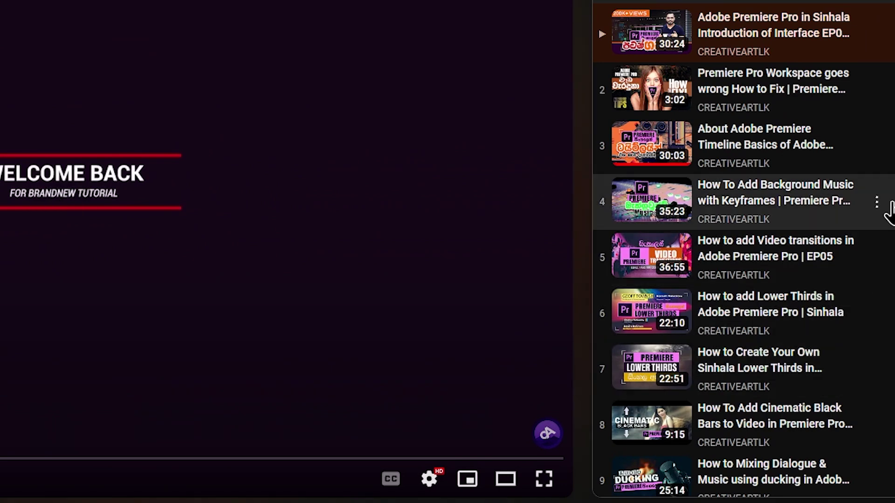
{"action": "scroll", "coordinate": [889, 208], "scroll_direction": "down", "scroll_amount": 5}
{"action": "scroll", "coordinate": [889, 212], "scroll_direction": "down", "scroll_amount": 1}
{"action": "scroll", "coordinate": [890, 219], "scroll_direction": "down", "scroll_amount": 2}
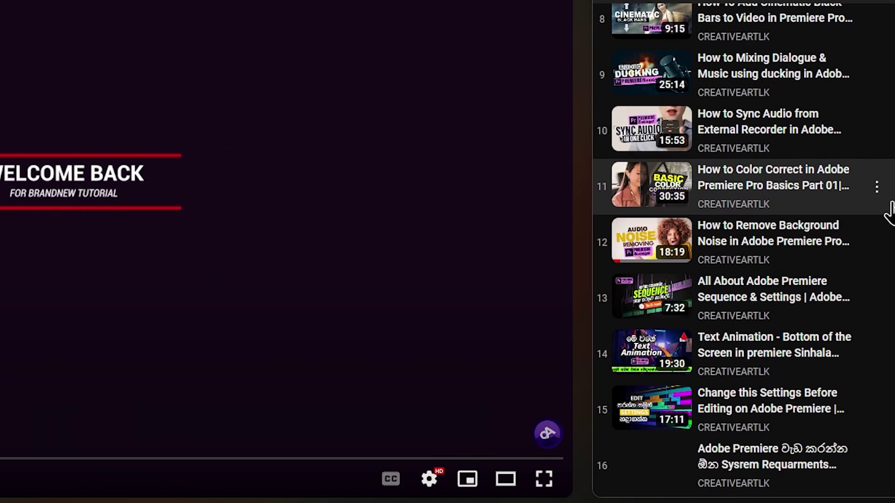
{"action": "scroll", "coordinate": [890, 226], "scroll_direction": "up", "scroll_amount": 7}
{"action": "scroll", "coordinate": [889, 227], "scroll_direction": "up", "scroll_amount": 2}
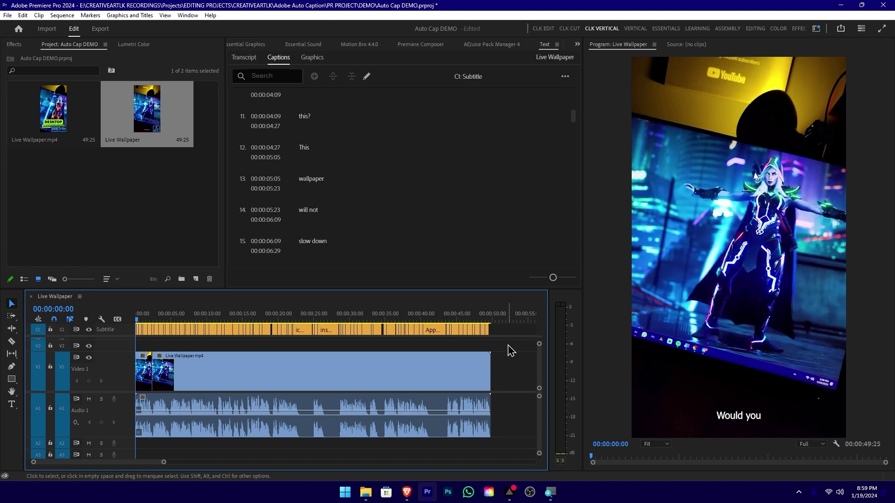
- Marquee-select all subtitle-track caption clips and add the Essential Graphics panel via the Window menu
{"action": "left_click_drag", "start_coordinate": [517, 341], "coordinate": [113, 303]}
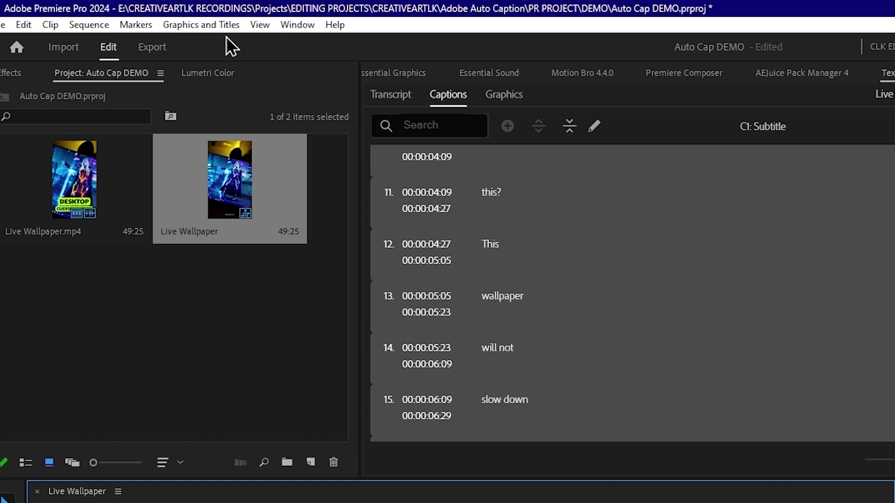
{"action": "left_click", "coordinate": [301, 26]}
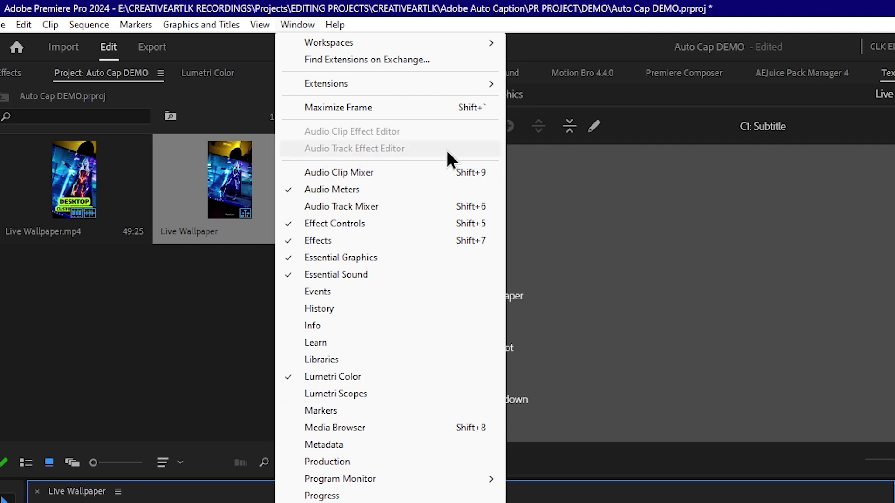
{"action": "left_click", "coordinate": [336, 260]}
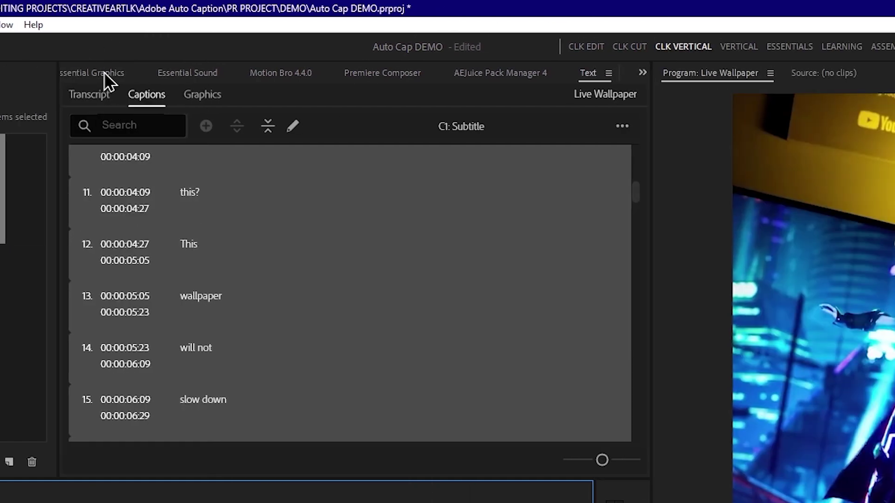
- Show Essential Graphics in Edit mode and search 'obe' in the font field
{"action": "left_click", "coordinate": [105, 73]}
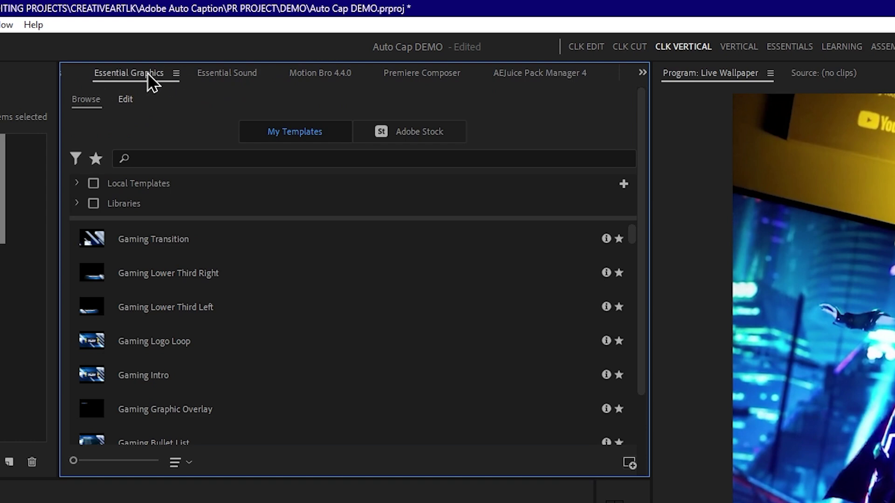
{"action": "left_click", "coordinate": [125, 102]}
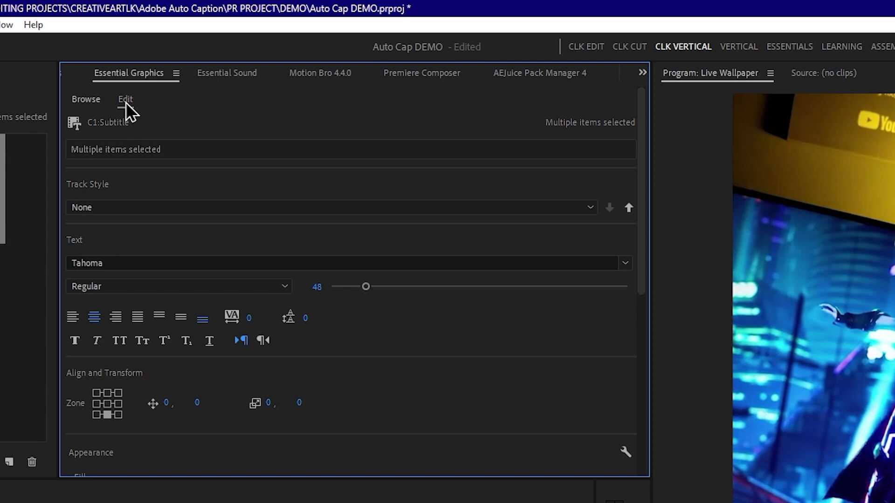
{"action": "scroll", "coordinate": [597, 314], "scroll_direction": "down", "scroll_amount": 2}
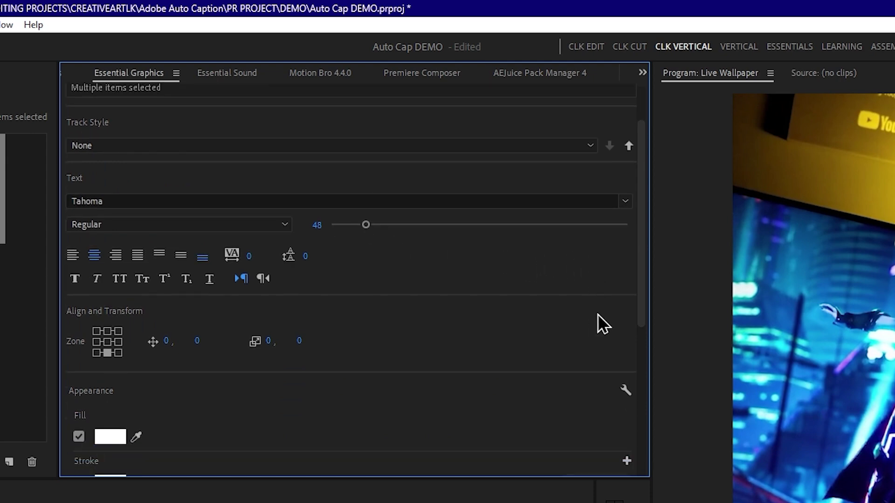
{"action": "scroll", "coordinate": [620, 263], "scroll_direction": "down", "scroll_amount": 2}
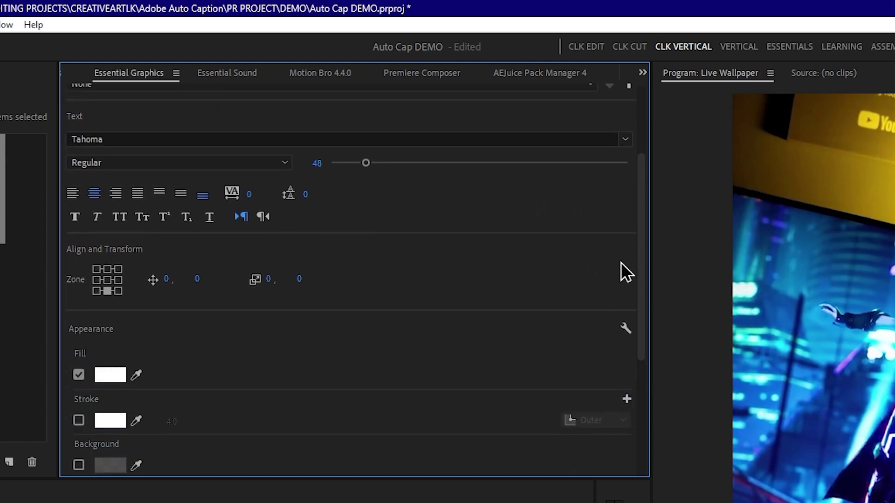
{"action": "scroll", "coordinate": [630, 267], "scroll_direction": "down", "scroll_amount": 4}
{"action": "scroll", "coordinate": [633, 264], "scroll_direction": "down", "scroll_amount": 4}
{"action": "scroll", "coordinate": [637, 278], "scroll_direction": "up", "scroll_amount": 4}
{"action": "scroll", "coordinate": [640, 290], "scroll_direction": "up", "scroll_amount": 3}
{"action": "scroll", "coordinate": [642, 292], "scroll_direction": "up", "scroll_amount": 4}
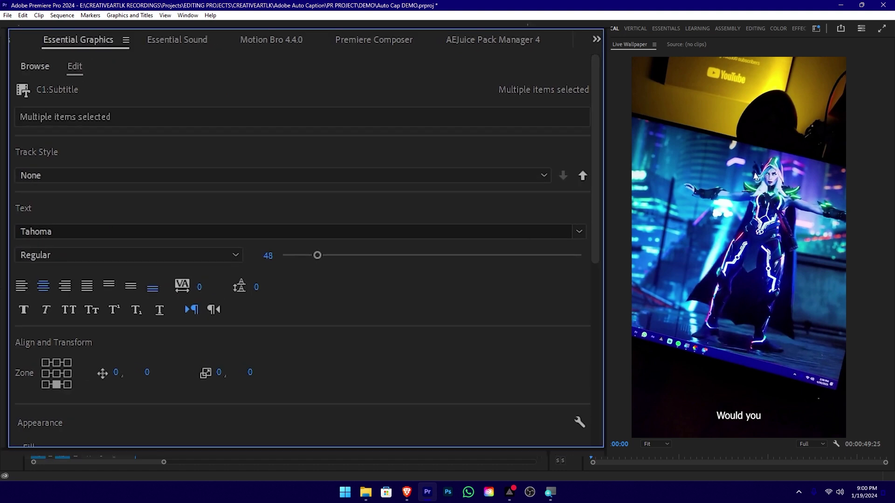
{"action": "type", "text": "obe"}
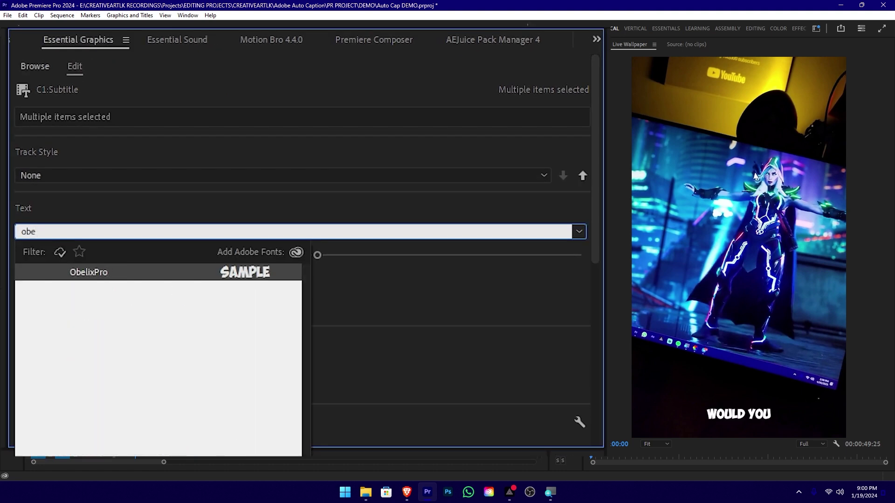
- Apply ObelixPro to the captions at font size 85 with leading 29
{"action": "key", "text": "Return"}
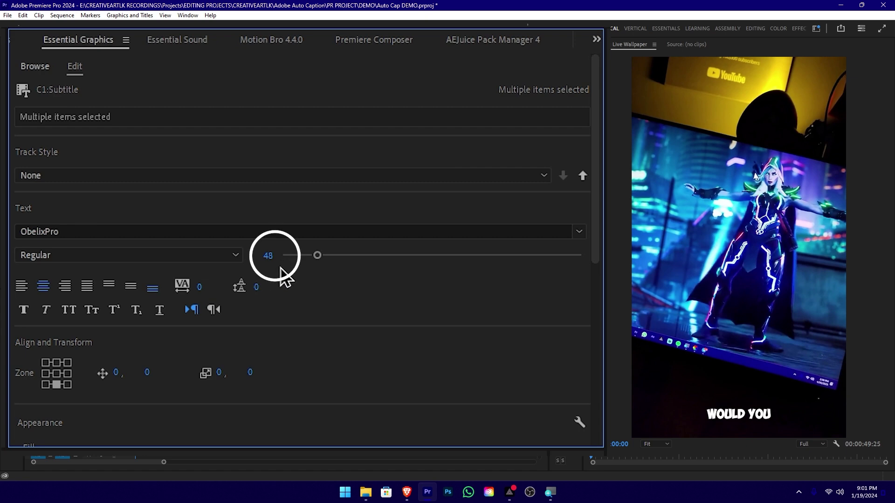
{"action": "left_click_drag", "start_coordinate": [316, 255], "coordinate": [348, 261]}
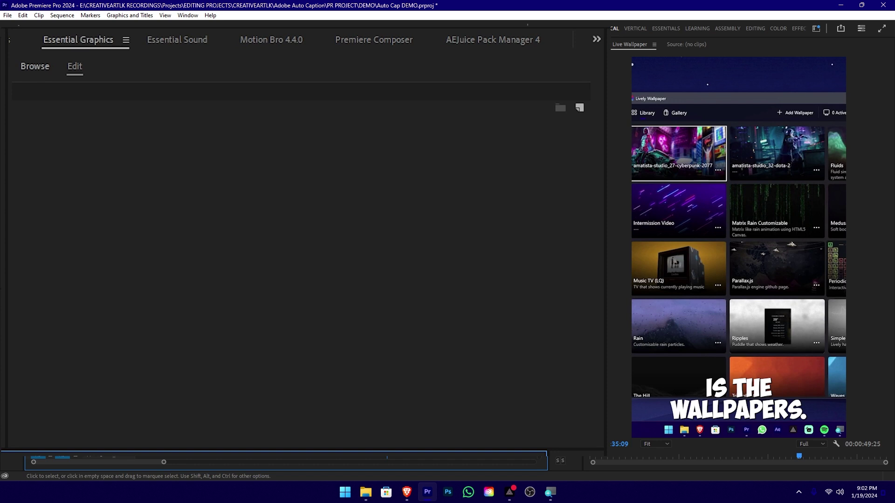
{"action": "key", "text": "ctrl+a"}
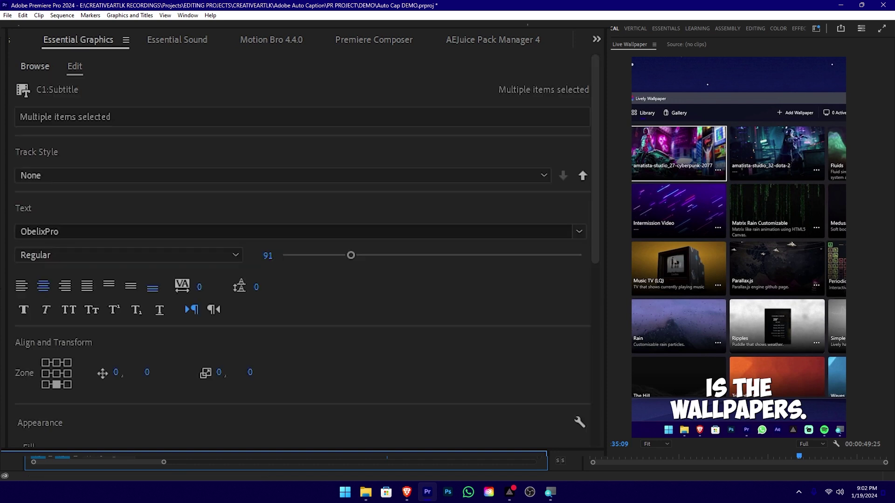
{"action": "left_click", "coordinate": [349, 256]}
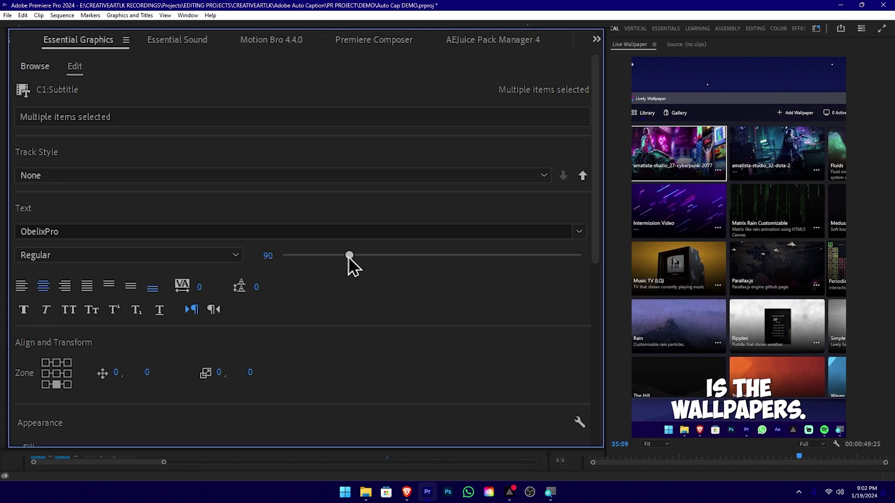
{"action": "left_click_drag", "start_coordinate": [346, 259], "coordinate": [345, 261]}
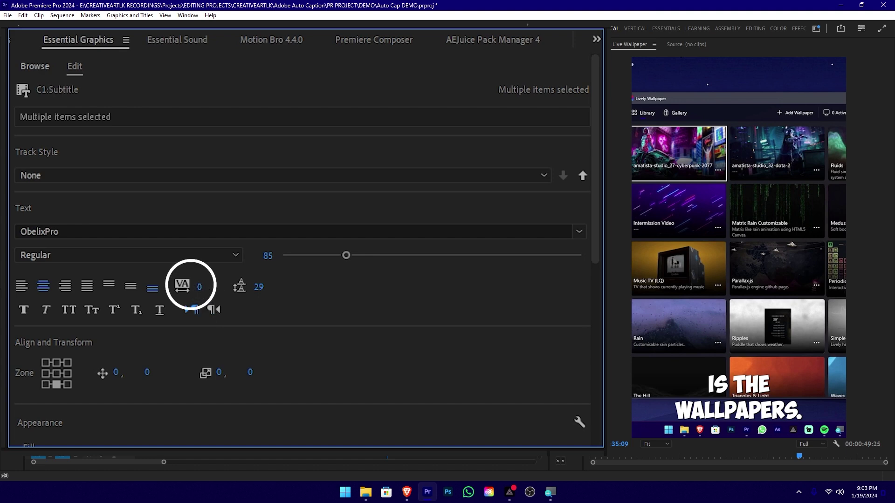
- Set the captions' tracking to 71
{"action": "type", "text": "76"}
{"action": "key", "text": "Return"}
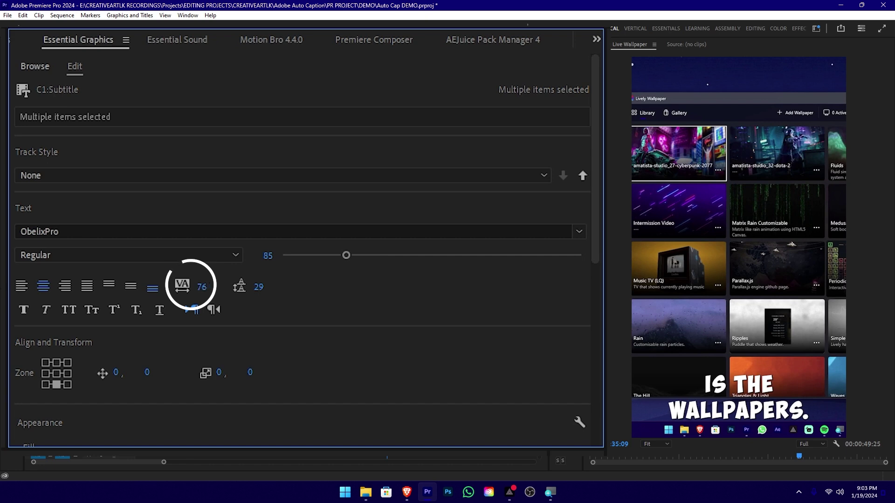
{"action": "left_click_drag", "start_coordinate": [201, 286], "coordinate": [190, 260]}
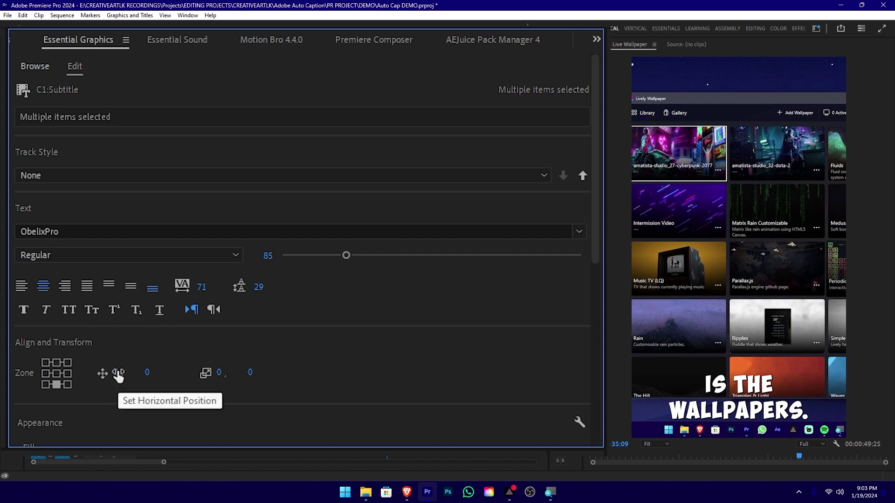
- Raise the captions to vertical position -182 in Align and Transform
{"action": "left_click_drag", "start_coordinate": [118, 375], "coordinate": [80, 376]}
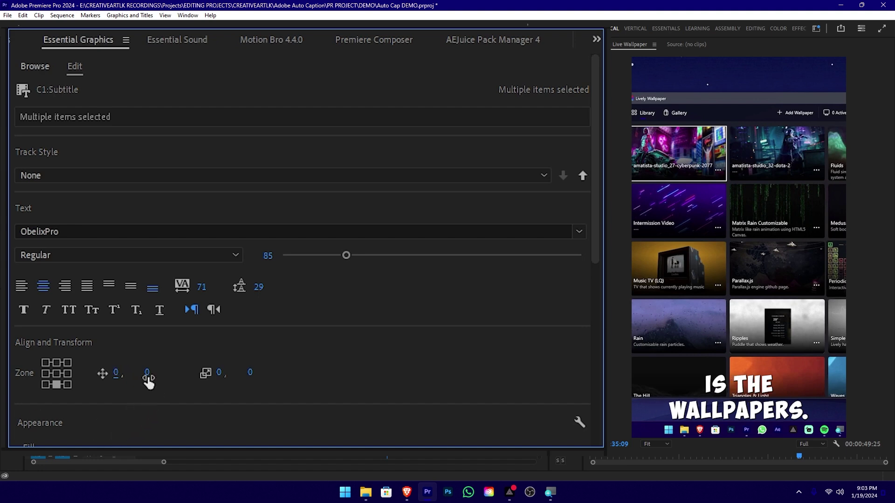
{"action": "mouse_move", "coordinate": [146, 372]}
{"action": "left_mouse_down"}
{"action": "mouse_move", "coordinate": [7, 373]}
{"action": "mouse_move", "coordinate": [69, 398]}
{"action": "mouse_move", "coordinate": [90, 394]}
{"action": "mouse_move", "coordinate": [69, 397]}
{"action": "left_mouse_up"}
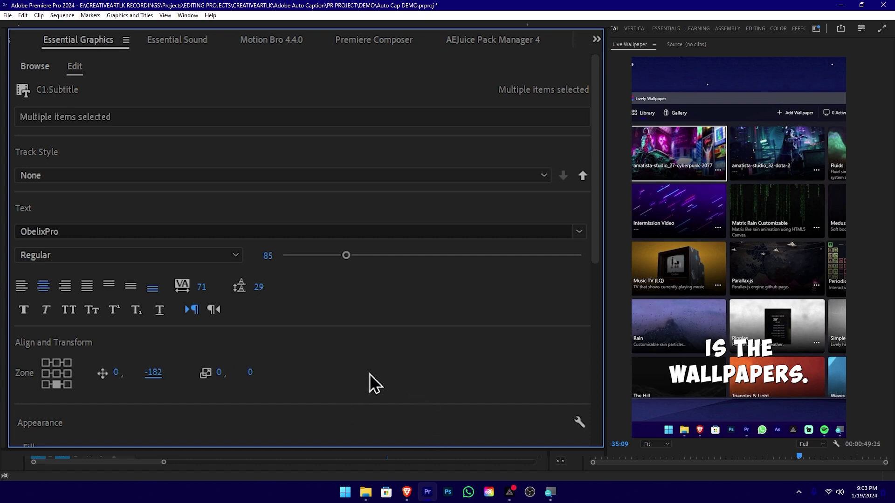
{"action": "scroll", "coordinate": [367, 360], "scroll_direction": "down", "scroll_amount": 3}
- Set the caption shadow to distance 14.3, size 67.6 and blur 208
{"action": "scroll", "coordinate": [371, 356], "scroll_direction": "down", "scroll_amount": 4}
{"action": "scroll", "coordinate": [371, 354], "scroll_direction": "down", "scroll_amount": 3}
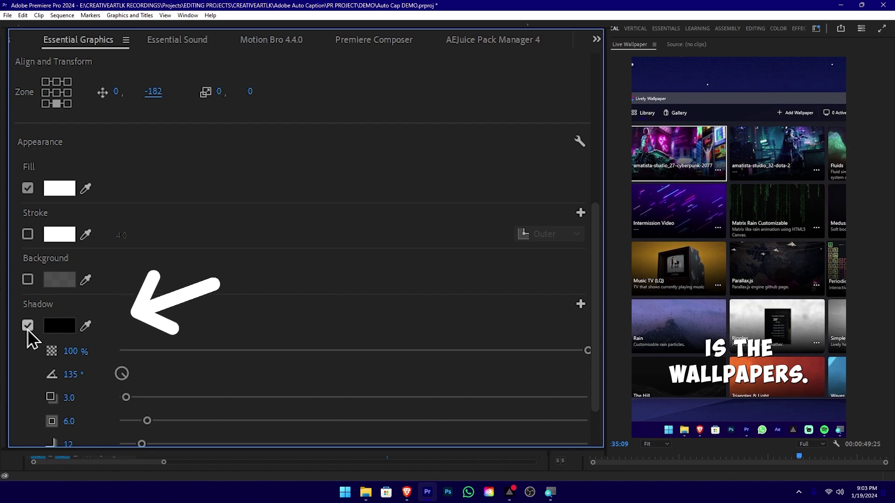
{"action": "scroll", "coordinate": [225, 348], "scroll_direction": "down", "scroll_amount": 3}
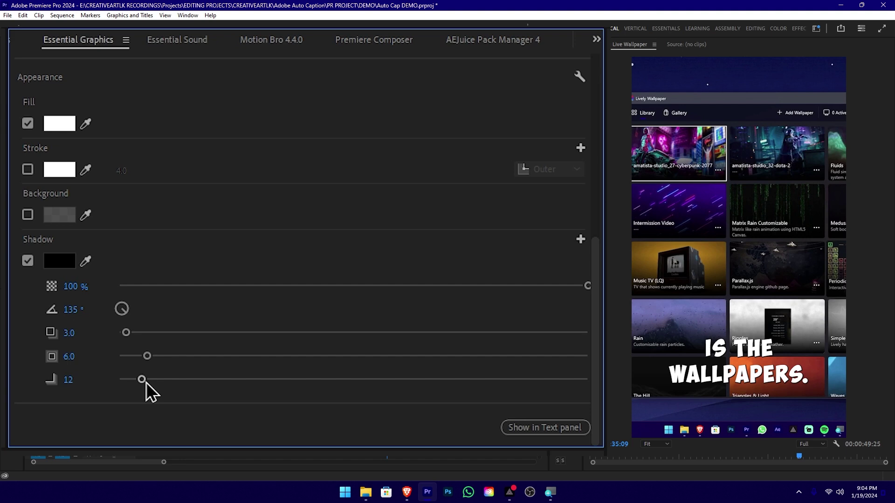
{"action": "left_click_drag", "start_coordinate": [145, 381], "coordinate": [151, 381]}
{"action": "left_click_drag", "start_coordinate": [227, 389], "coordinate": [323, 390]}
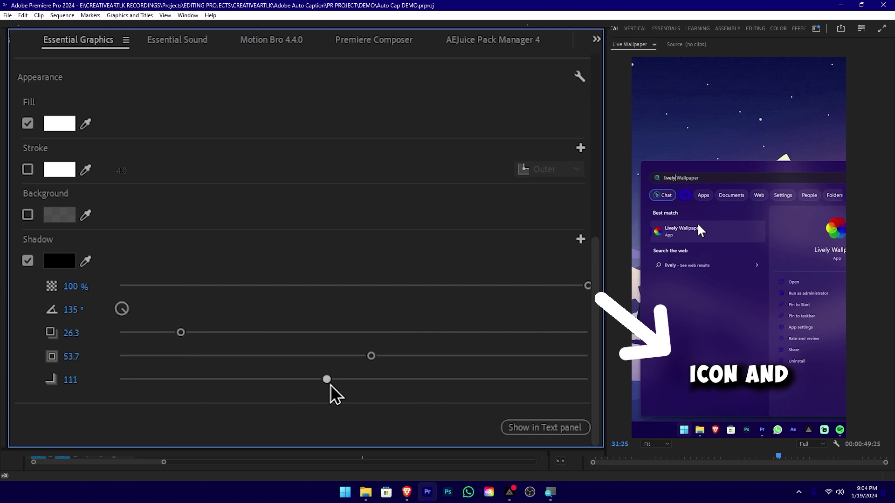
{"action": "left_click_drag", "start_coordinate": [278, 379], "coordinate": [510, 379]}
{"action": "left_click_drag", "start_coordinate": [376, 355], "coordinate": [436, 356]}
{"action": "left_click_drag", "start_coordinate": [181, 333], "coordinate": [153, 333]}
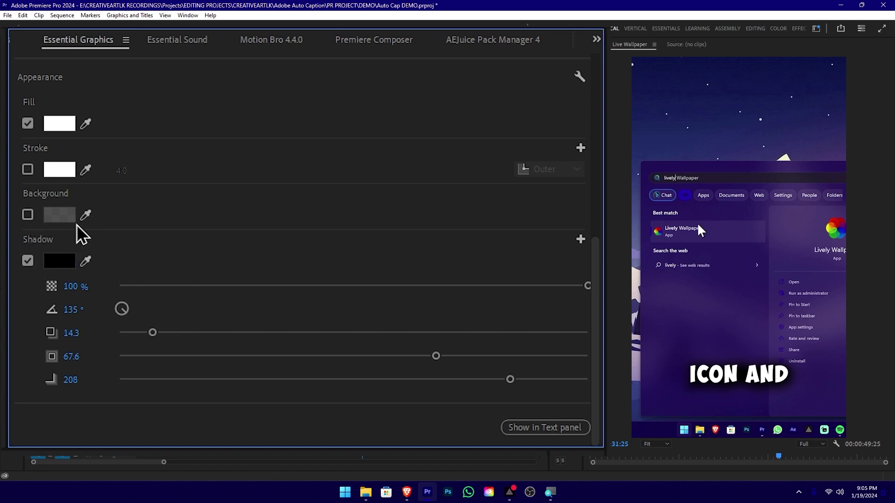
- Add a caption background box at 100% opacity, size 34.1, corner radius 64
{"action": "left_click", "coordinate": [26, 218]}
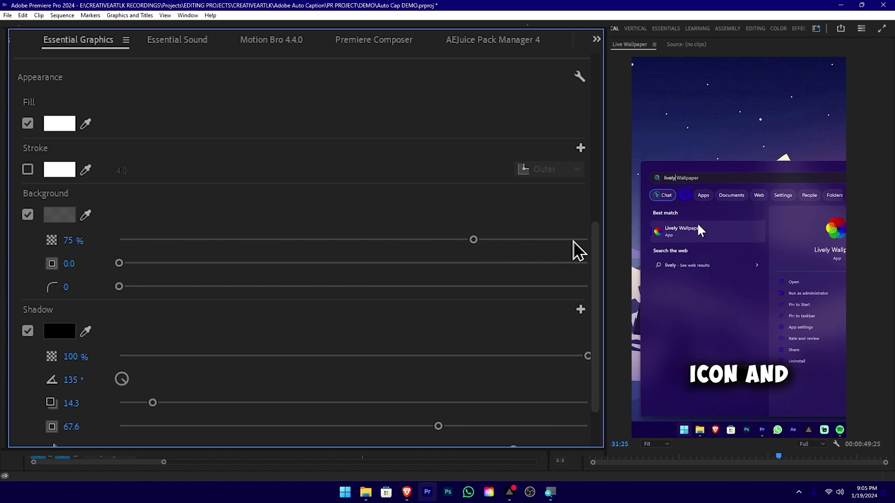
{"action": "left_click_drag", "start_coordinate": [496, 242], "coordinate": [601, 247]}
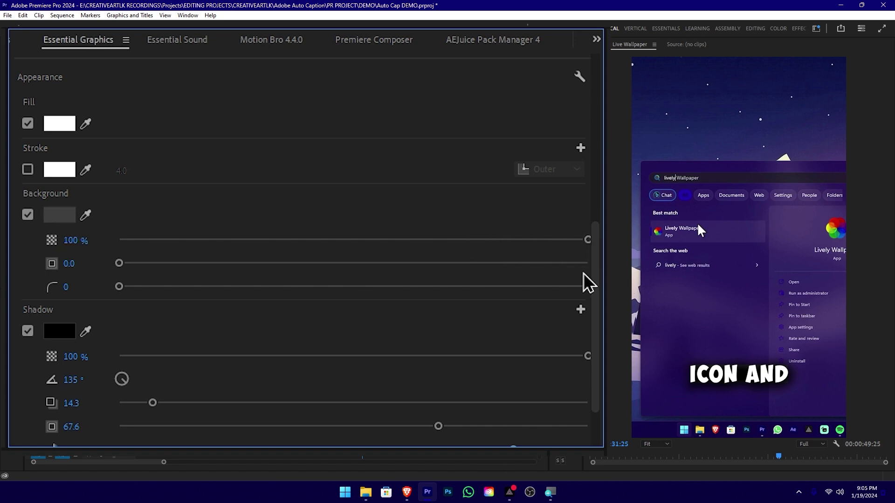
{"action": "left_click_drag", "start_coordinate": [118, 263], "coordinate": [446, 268]}
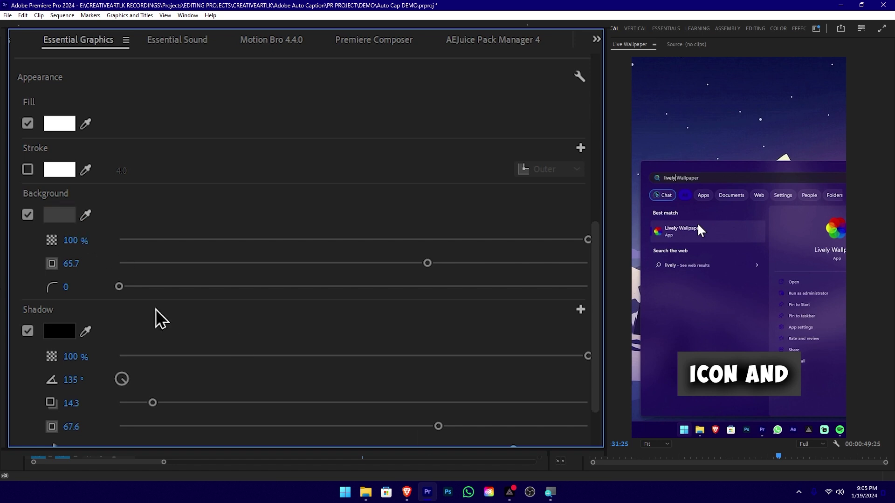
{"action": "left_click", "coordinate": [361, 287]}
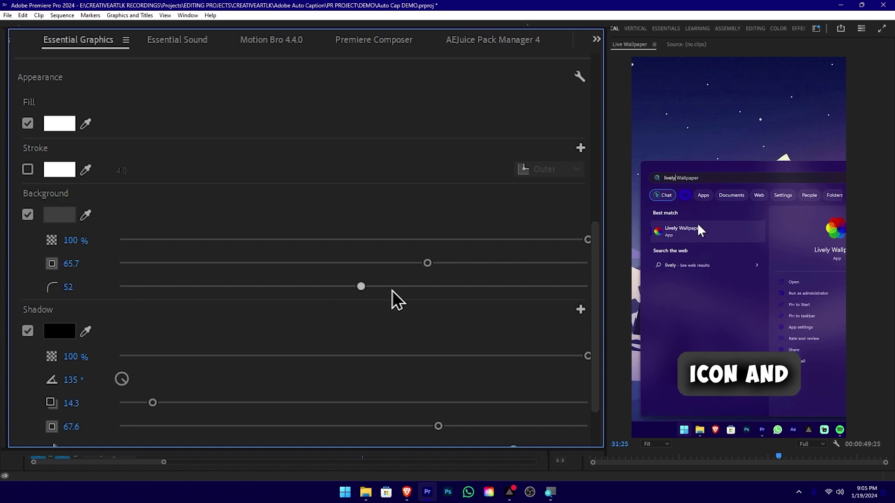
{"action": "left_click", "coordinate": [421, 287]}
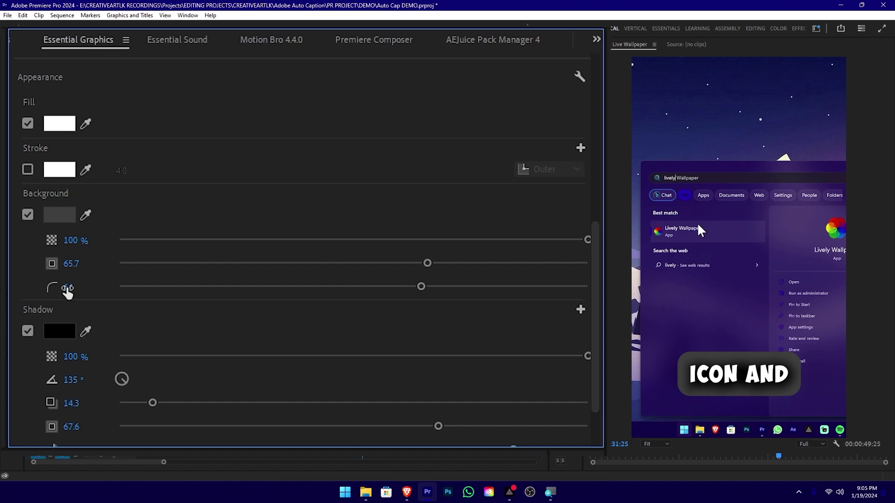
- Make the caption background black and switch off the drop shadow
{"action": "left_click", "coordinate": [58, 215]}
{"action": "left_click_drag", "start_coordinate": [300, 348], "coordinate": [540, 216]}
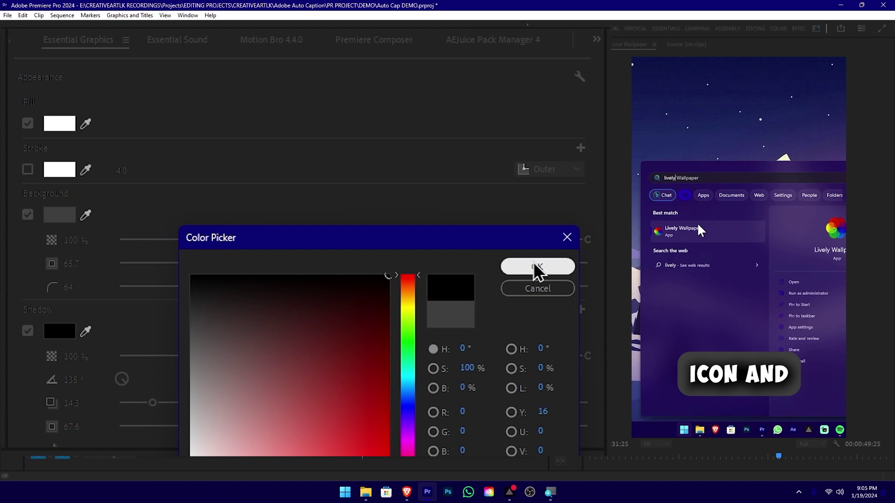
{"action": "left_click", "coordinate": [536, 266]}
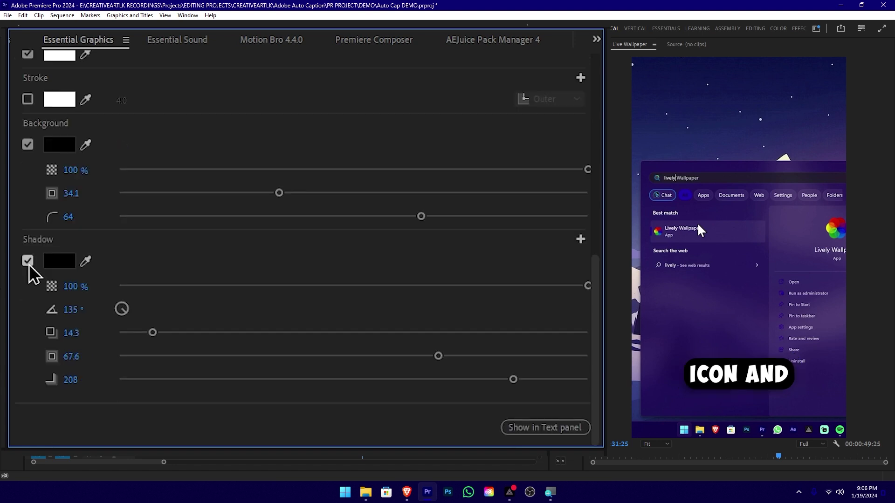
{"action": "left_click", "coordinate": [28, 263]}
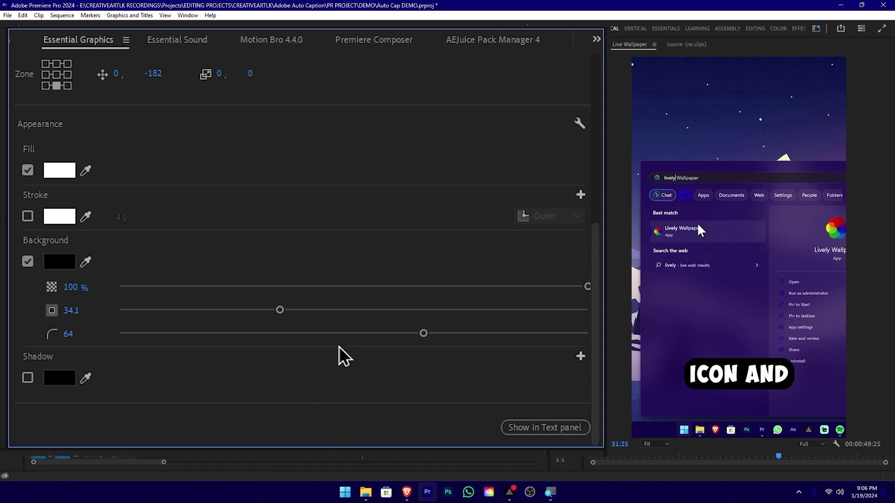
{"action": "scroll", "coordinate": [249, 265], "scroll_direction": "up", "scroll_amount": 1}
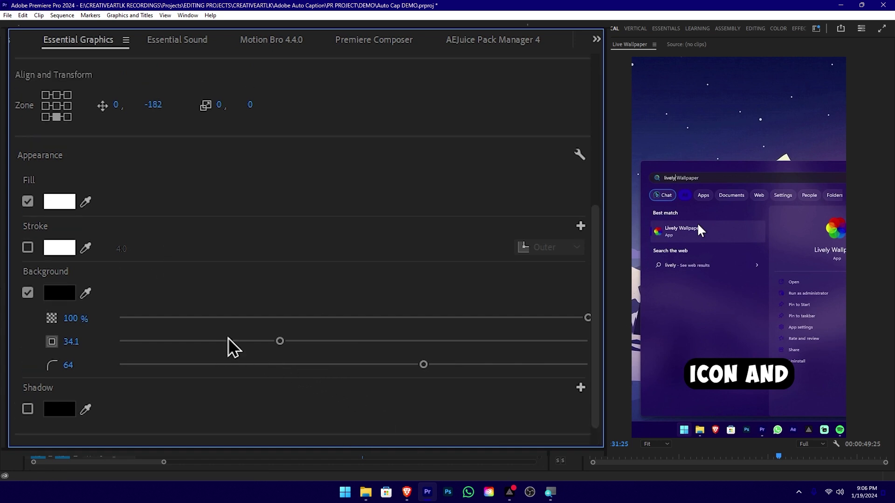
- Change the caption text fill colour to bright lime green
{"action": "left_click", "coordinate": [67, 203]}
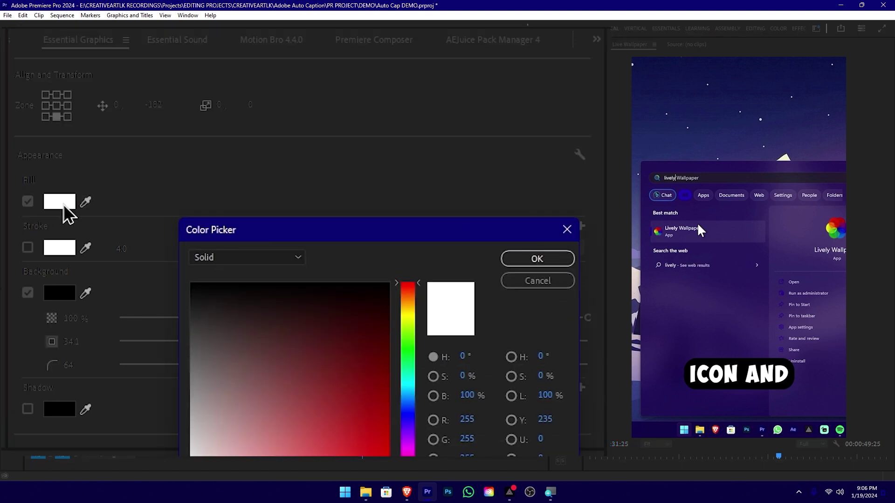
{"action": "left_click", "coordinate": [412, 343]}
{"action": "left_click", "coordinate": [355, 354]}
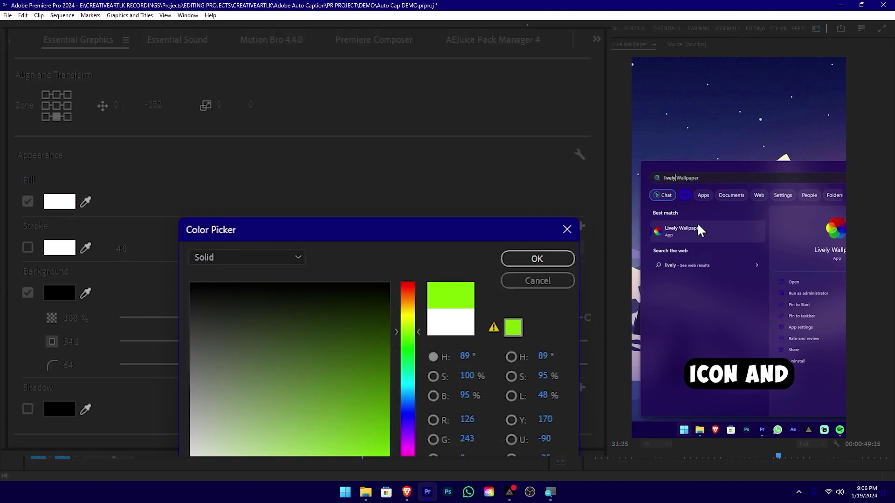
{"action": "left_click", "coordinate": [537, 259]}
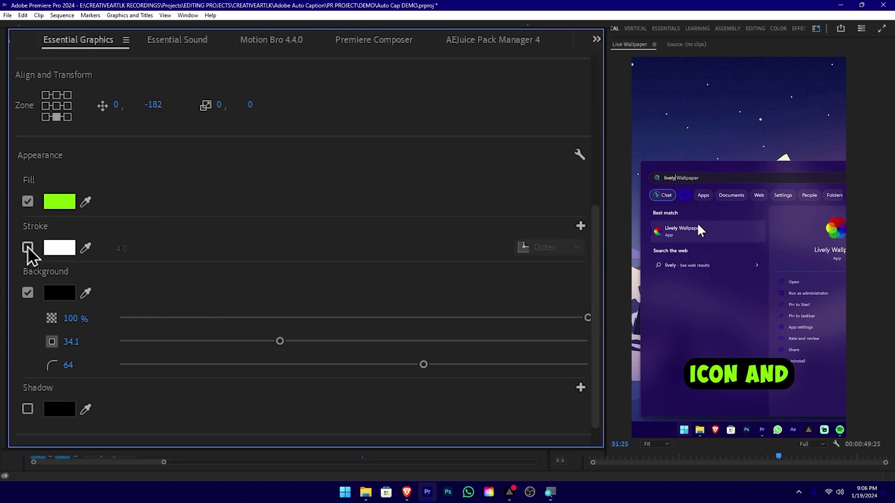
- Add a red 4.0 outer stroke around the caption text
{"action": "left_click", "coordinate": [27, 247]}
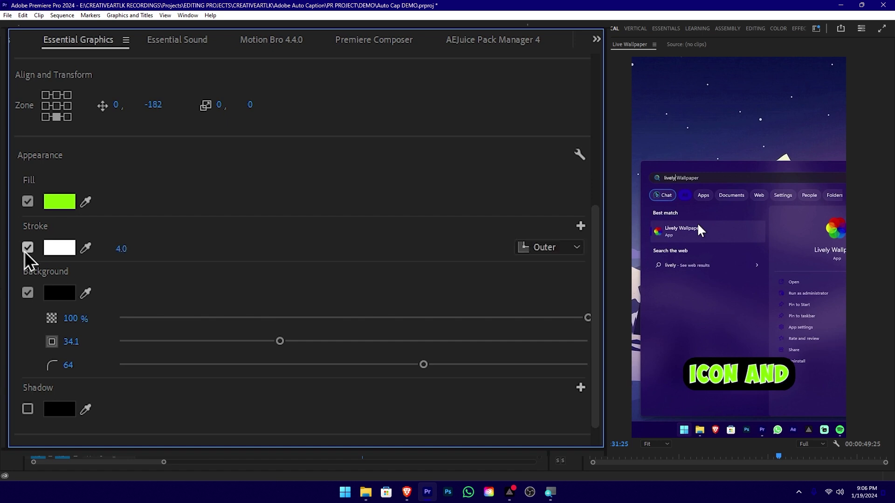
{"action": "left_click", "coordinate": [60, 249]}
{"action": "left_click", "coordinate": [328, 345]}
{"action": "key", "text": "Return"}
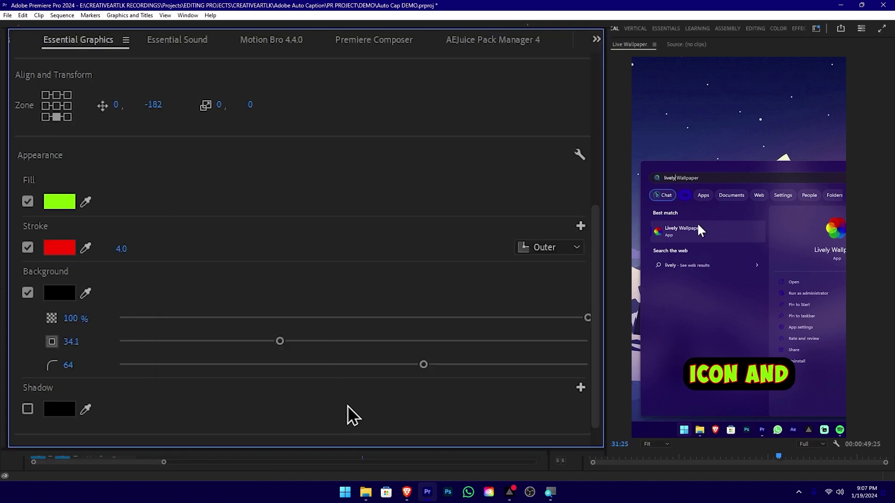
{"action": "left_click", "coordinate": [327, 458]}
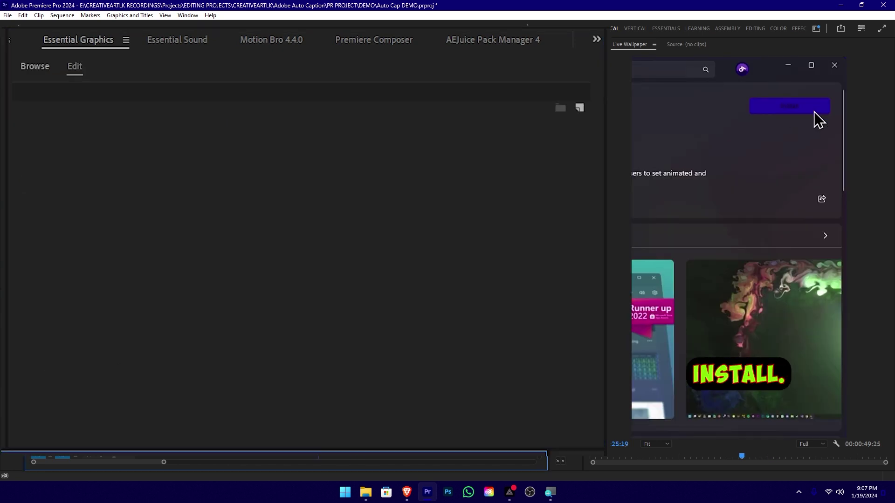
- Select all subtitle clips and open the Text panel listing the captions
{"action": "key", "text": "Left"}
{"action": "key", "text": "Left"}
{"action": "key", "text": "Left"}
{"action": "left_click_drag", "start_coordinate": [507, 347], "coordinate": [79, 307]}
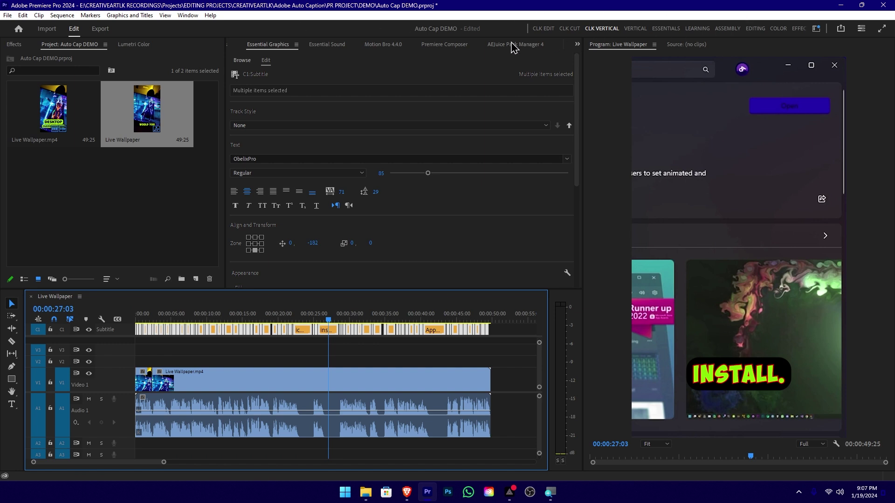
{"action": "left_click", "coordinate": [577, 45]}
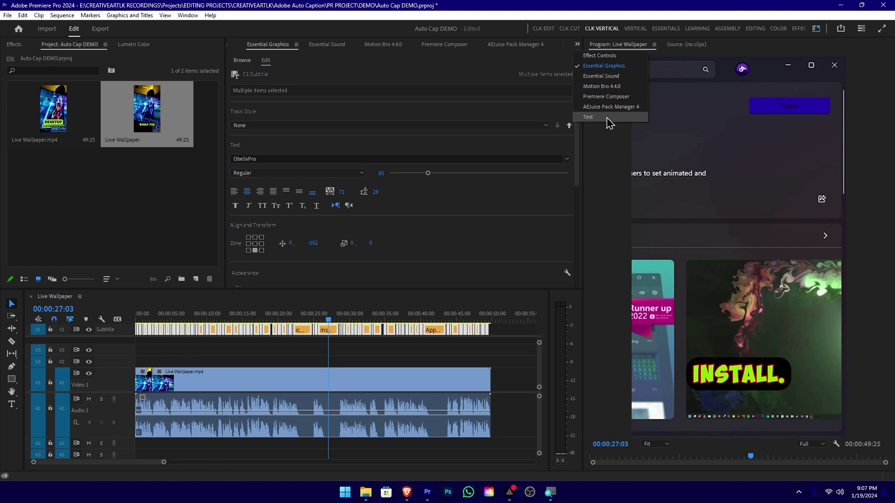
{"action": "left_click", "coordinate": [607, 119]}
- Browse the caption list in the Text panel, checking captions 44 and 49
{"action": "left_click", "coordinate": [334, 116]}
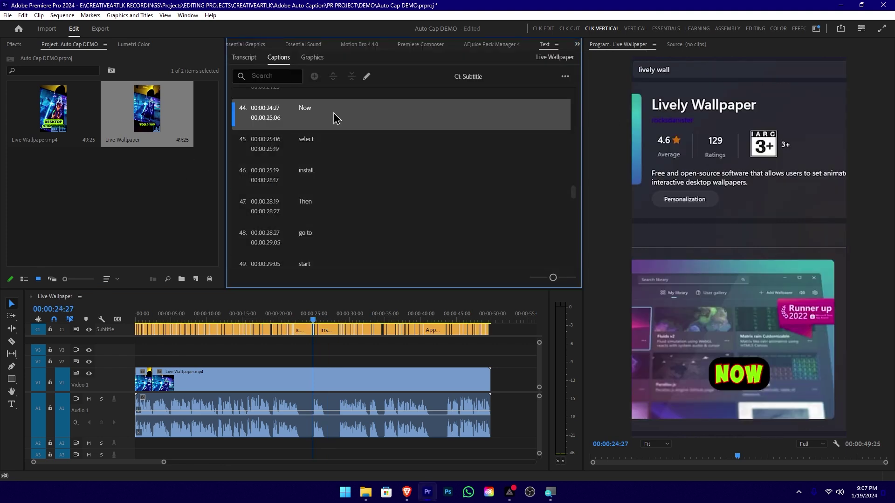
{"action": "scroll", "coordinate": [337, 154], "scroll_direction": "up", "scroll_amount": 1}
{"action": "scroll", "coordinate": [339, 157], "scroll_direction": "down", "scroll_amount": 1}
{"action": "scroll", "coordinate": [338, 157], "scroll_direction": "down", "scroll_amount": 1}
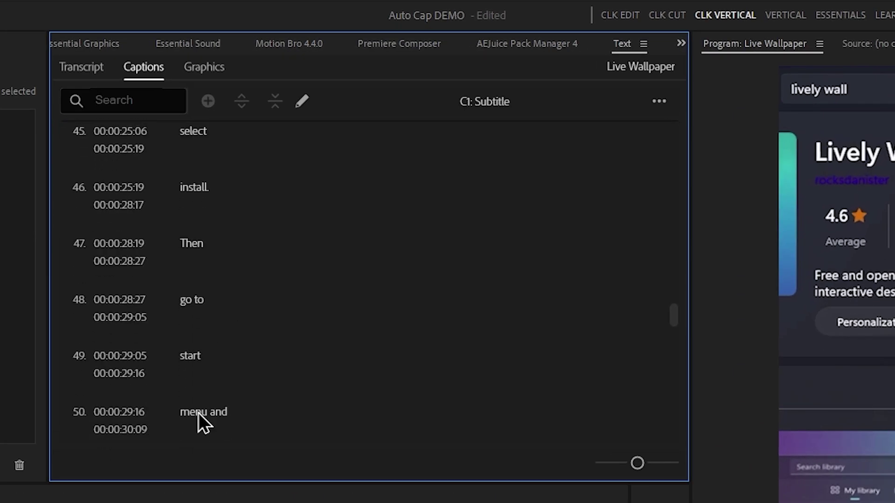
{"action": "scroll", "coordinate": [188, 350], "scroll_direction": "down", "scroll_amount": 1}
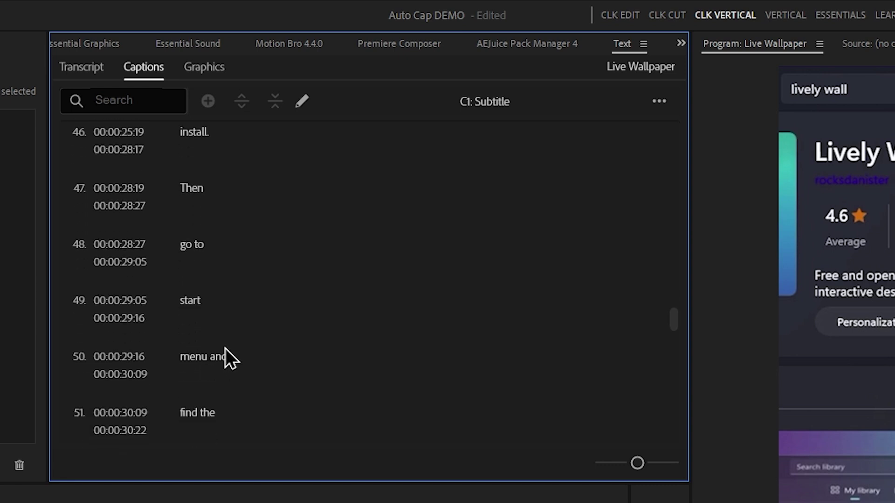
{"action": "left_click", "coordinate": [205, 302]}
{"action": "left_click", "coordinate": [205, 302]}
{"action": "left_click", "coordinate": [264, 305]}
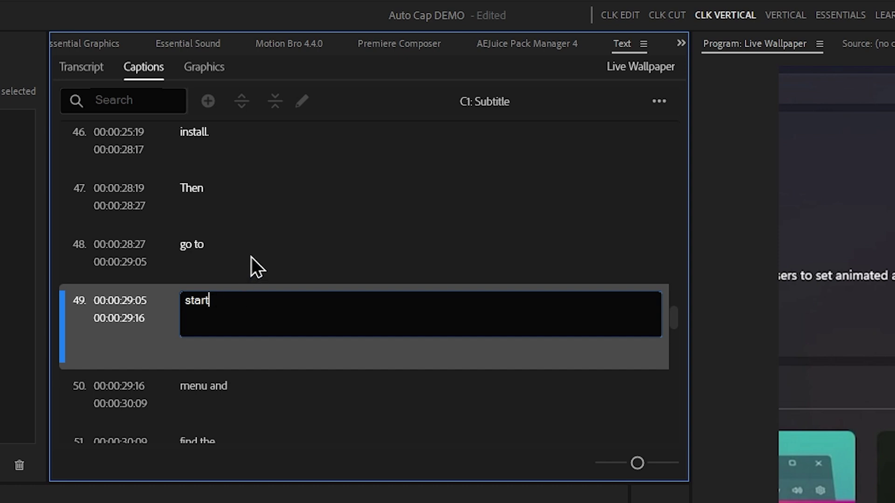
{"action": "scroll", "coordinate": [250, 256], "scroll_direction": "down", "scroll_amount": 5}
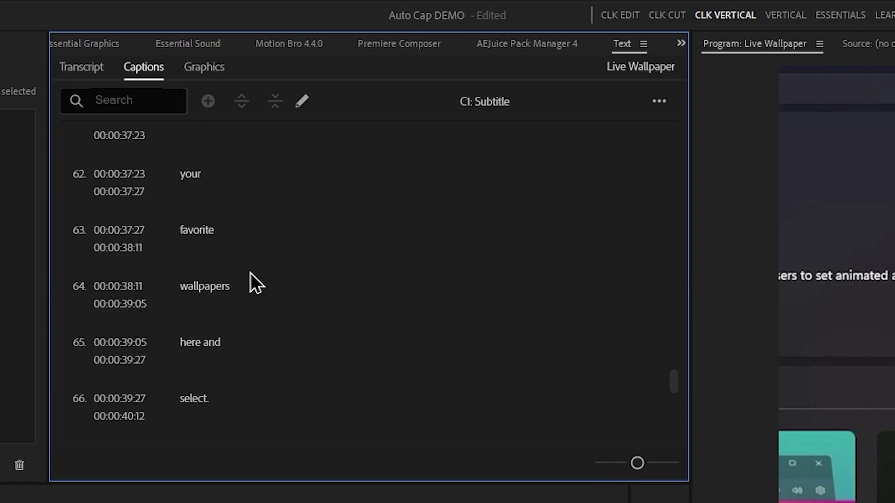
{"action": "scroll", "coordinate": [251, 272], "scroll_direction": "down", "scroll_amount": 2}
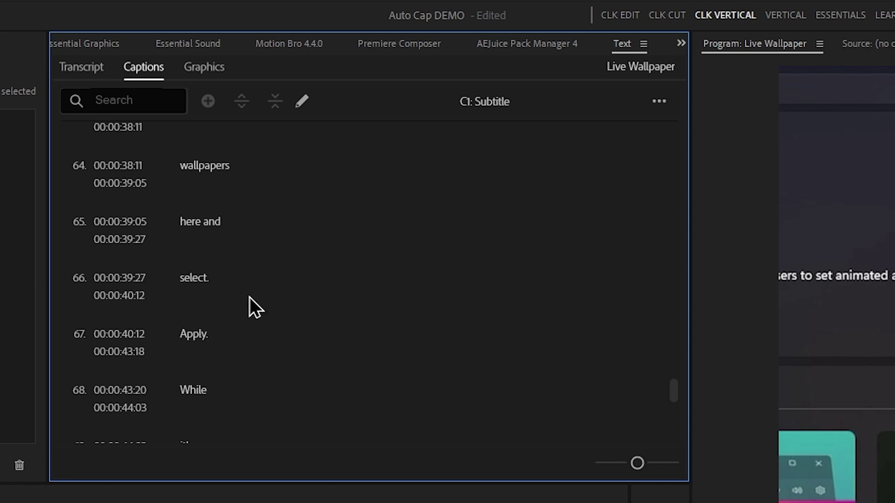
{"action": "scroll", "coordinate": [252, 298], "scroll_direction": "down", "scroll_amount": 1}
{"action": "scroll", "coordinate": [253, 315], "scroll_direction": "down", "scroll_amount": 1}
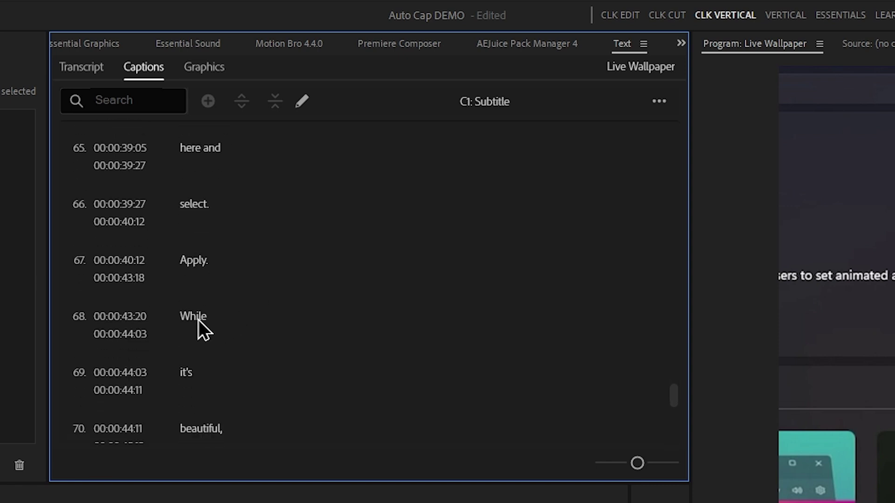
- Replace the word 'While' with 'Wow' in caption 68
{"action": "double_click", "coordinate": [198, 320]}
{"action": "double_click", "coordinate": [237, 316]}
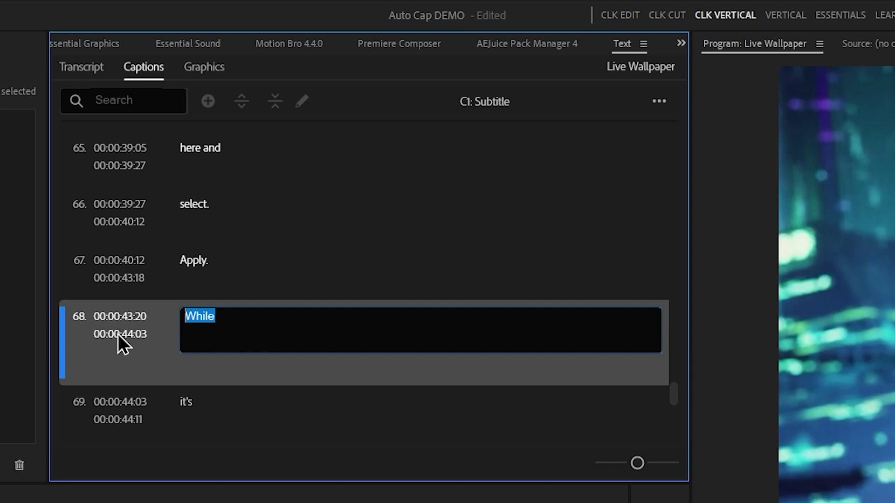
{"action": "type", "text": "Wow"}
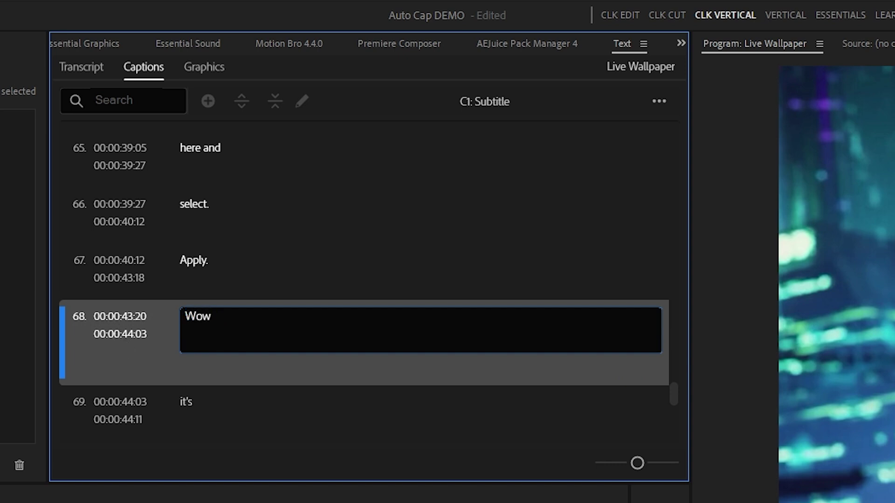
{"action": "left_click", "coordinate": [275, 279]}
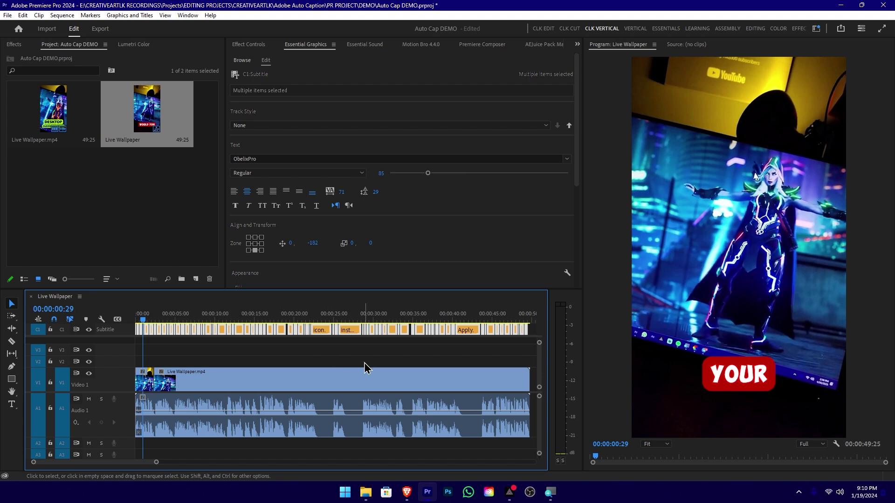
- Maximize the zoomed-out timeline, select the subtitle clips and paste them at 00:01:17:22
{"action": "key", "text": "minus"}
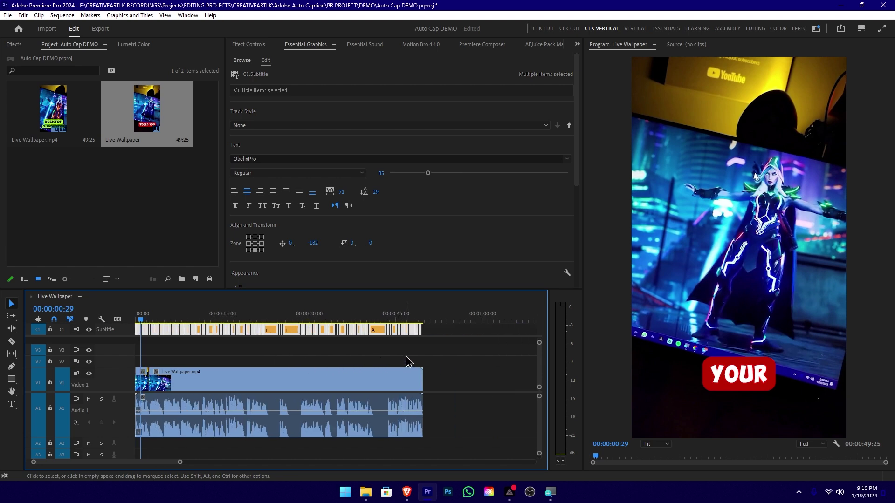
{"action": "left_click", "coordinate": [452, 352]}
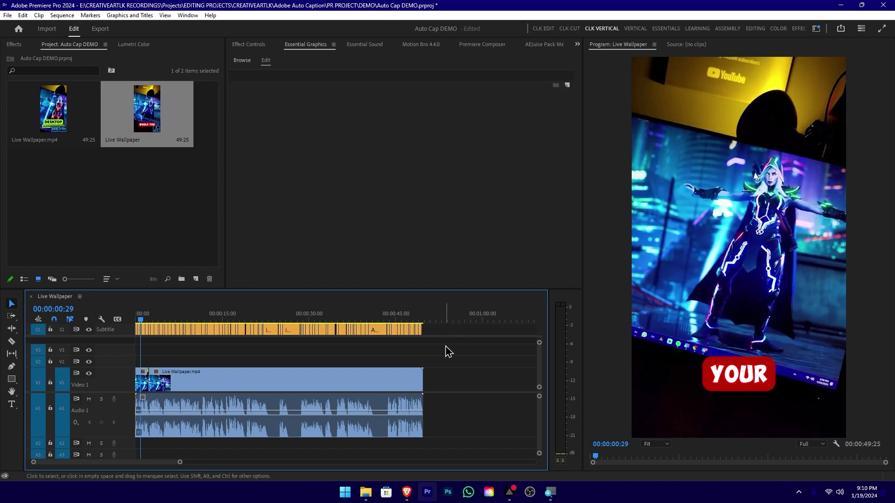
{"action": "key", "text": "grave"}
{"action": "left_click_drag", "start_coordinate": [513, 155], "coordinate": [59, 28]}
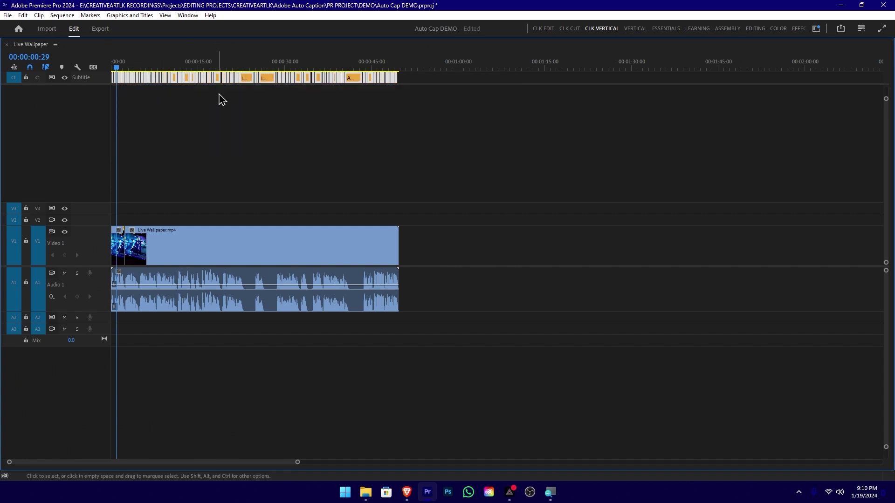
{"action": "left_click", "coordinate": [561, 65]}
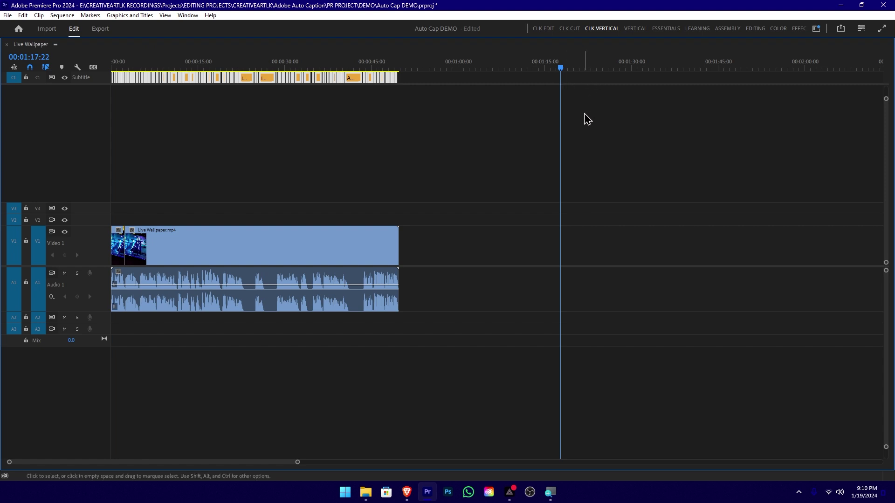
{"action": "key", "text": "ctrl+v"}
- Deselect the pasted copies and reselect the original caption clips
{"action": "left_click_drag", "start_coordinate": [549, 118], "coordinate": [856, 54]}
{"action": "mouse_move", "coordinate": [442, 122]}
{"action": "left_mouse_down"}
{"action": "mouse_move", "coordinate": [82, 61]}
{"action": "mouse_move", "coordinate": [14, 67]}
{"action": "mouse_move", "coordinate": [15, 79]}
{"action": "left_mouse_up"}
{"action": "mouse_move", "coordinate": [446, 141]}
{"action": "left_mouse_down"}
{"action": "mouse_move", "coordinate": [294, 79]}
{"action": "mouse_move", "coordinate": [70, 52]}
{"action": "left_mouse_up"}
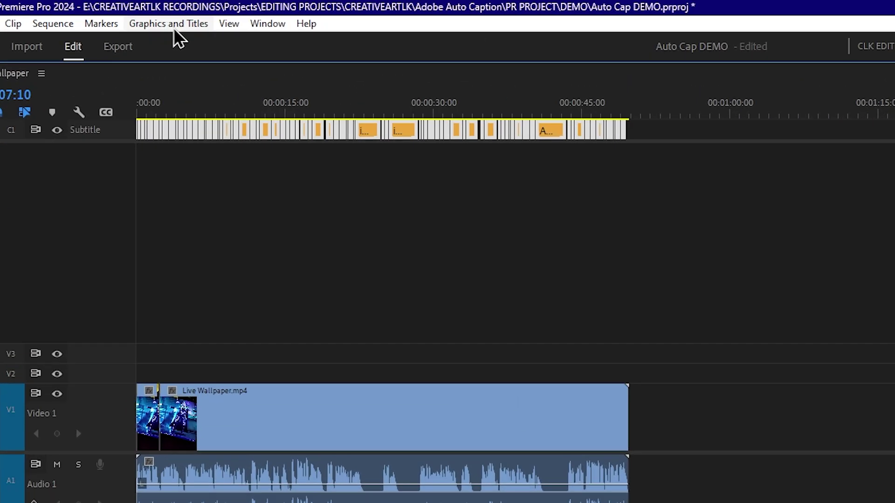
- Convert the selected captions into graphic clips on track V3
{"action": "left_click", "coordinate": [189, 28]}
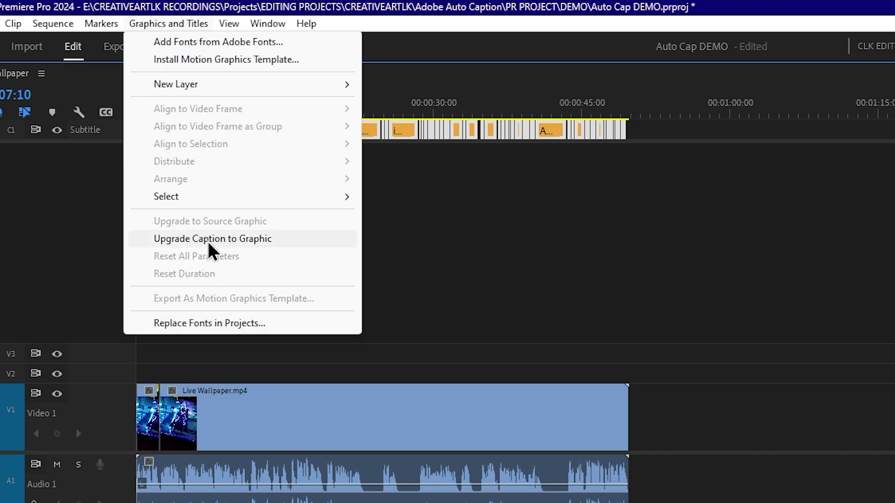
{"action": "left_click", "coordinate": [233, 240]}
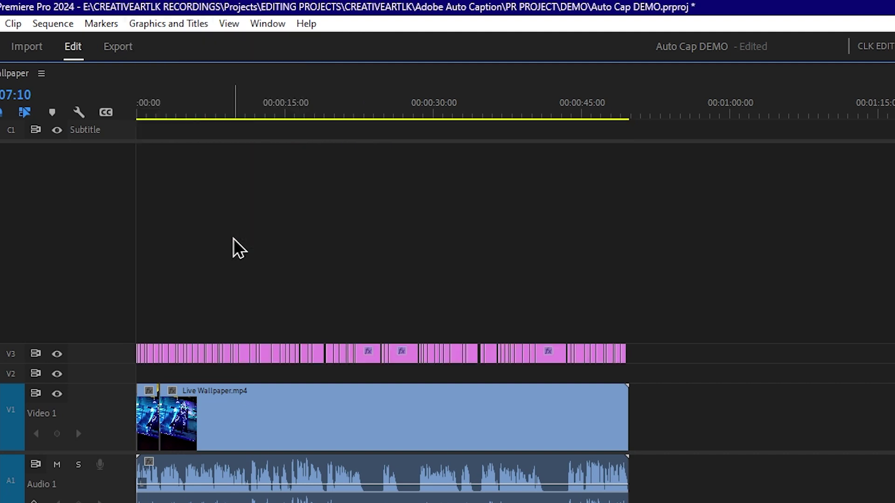
{"action": "left_click_drag", "start_coordinate": [665, 193], "coordinate": [136, 121]}
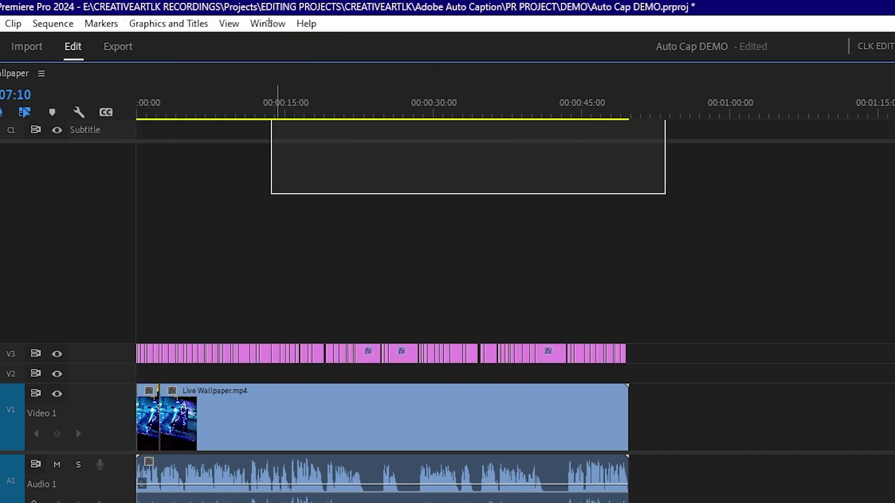
{"action": "left_click_drag", "start_coordinate": [735, 271], "coordinate": [47, 372]}
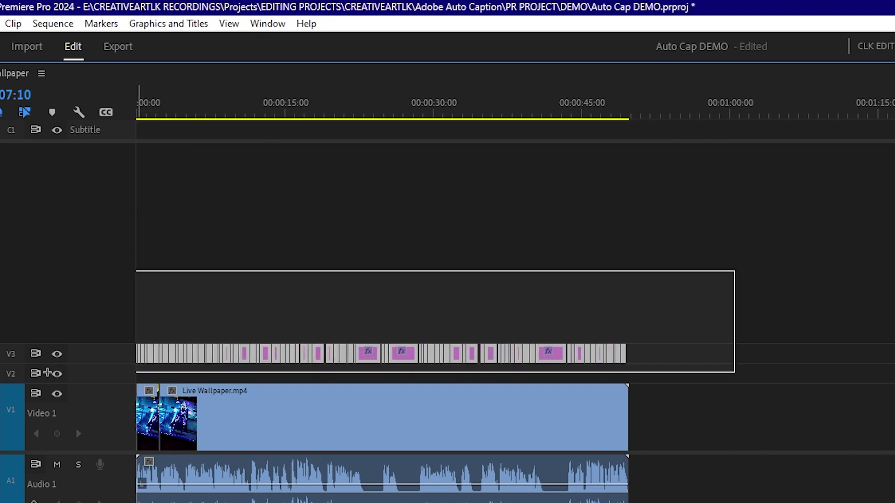
- Give all the V3 caption clips the orange Mango label
{"action": "left_click_drag", "start_coordinate": [755, 293], "coordinate": [56, 365]}
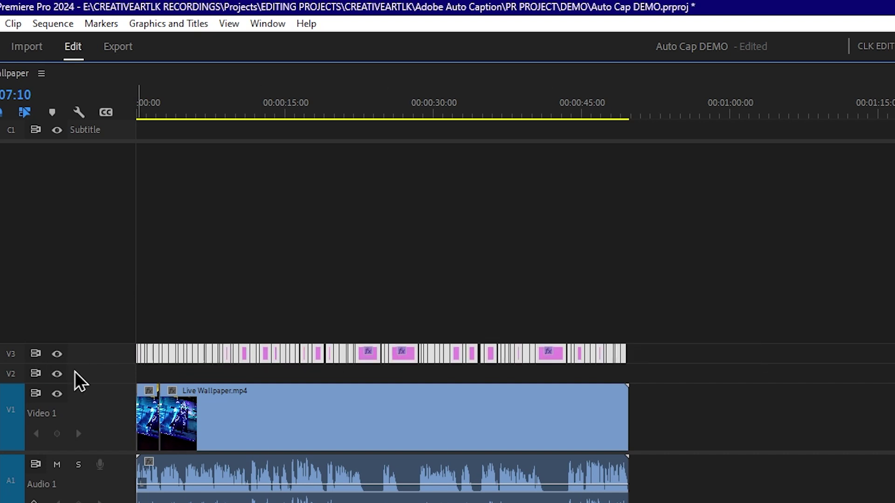
{"action": "right_click", "coordinate": [552, 356]}
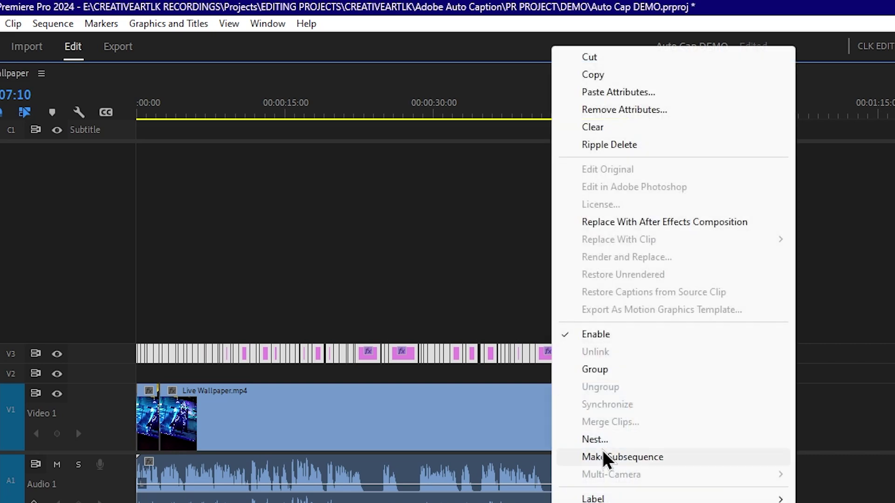
{"action": "mouse_move", "coordinate": [613, 307]}
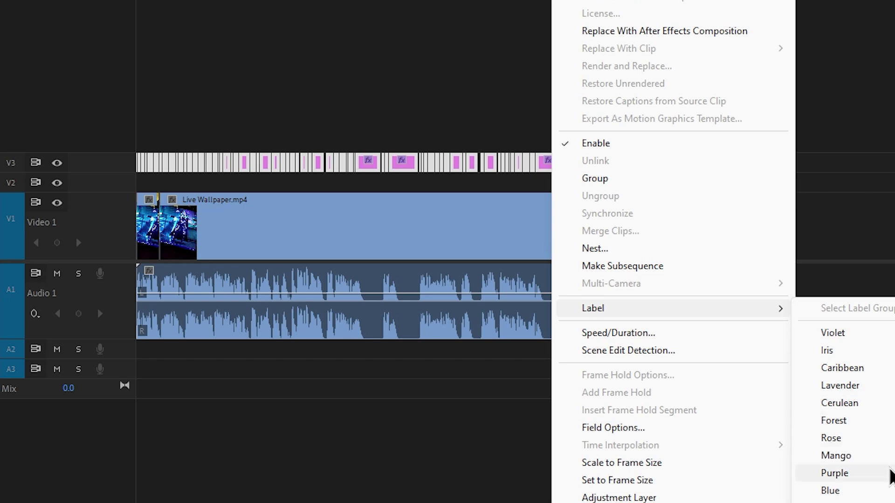
{"action": "left_click", "coordinate": [860, 456]}
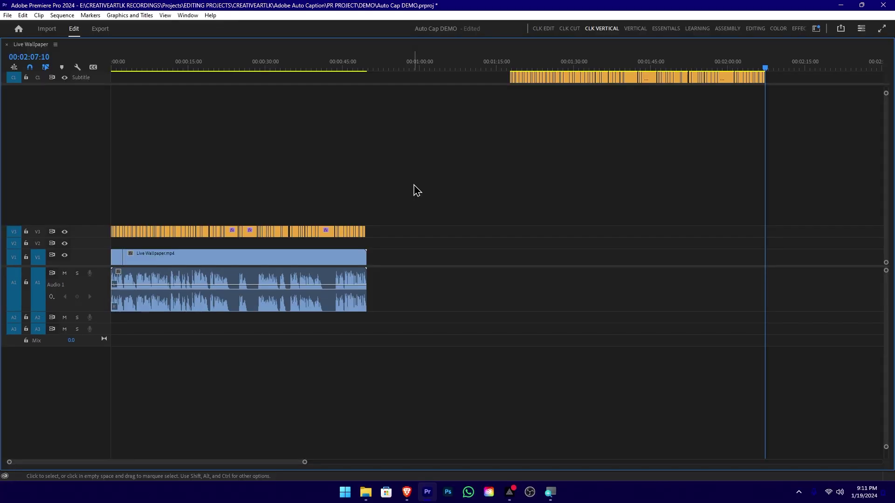
- Restore the workspace, zoom in, and show Effect Controls for the 'Would you' clip
{"action": "key", "text": "grave"}
{"action": "left_click_drag", "start_coordinate": [464, 344], "coordinate": [121, 364]}
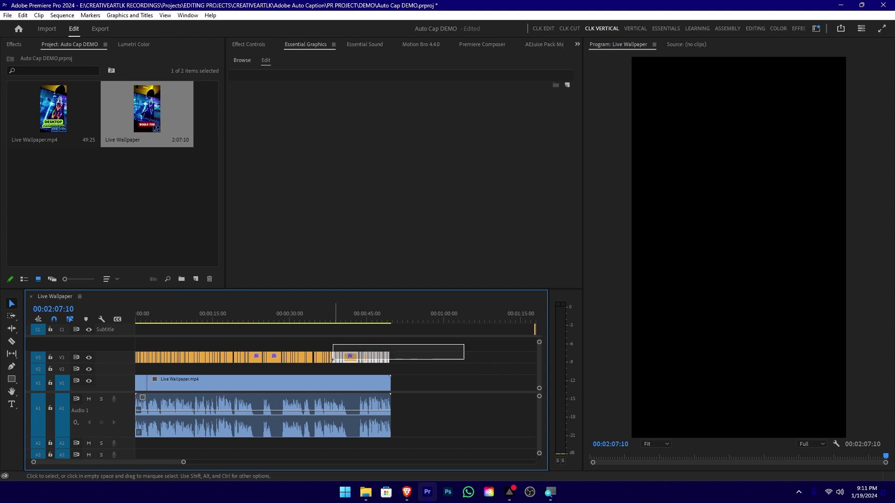
{"action": "key", "text": "equal"}
{"action": "key", "text": "equal"}
{"action": "key", "text": "equal"}
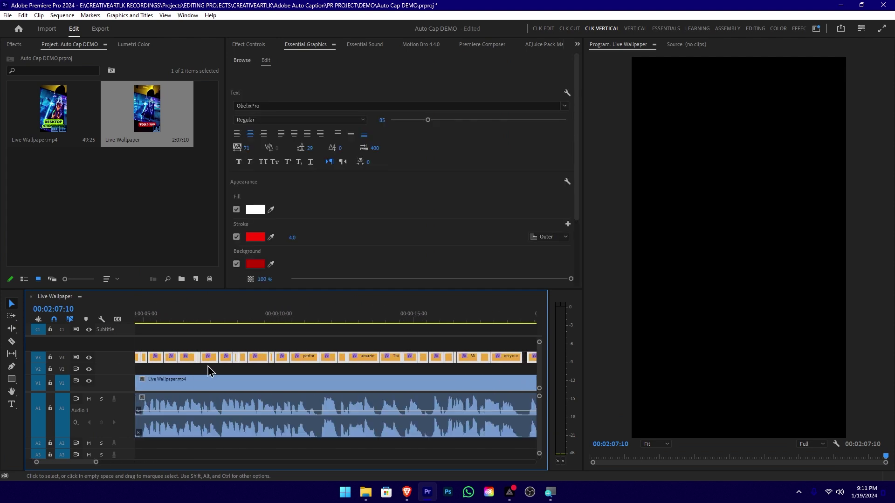
{"action": "key", "text": "equal"}
{"action": "key", "text": "equal"}
{"action": "key", "text": "equal"}
{"action": "key", "text": "equal"}
{"action": "key", "text": "equal"}
{"action": "key", "text": "equal"}
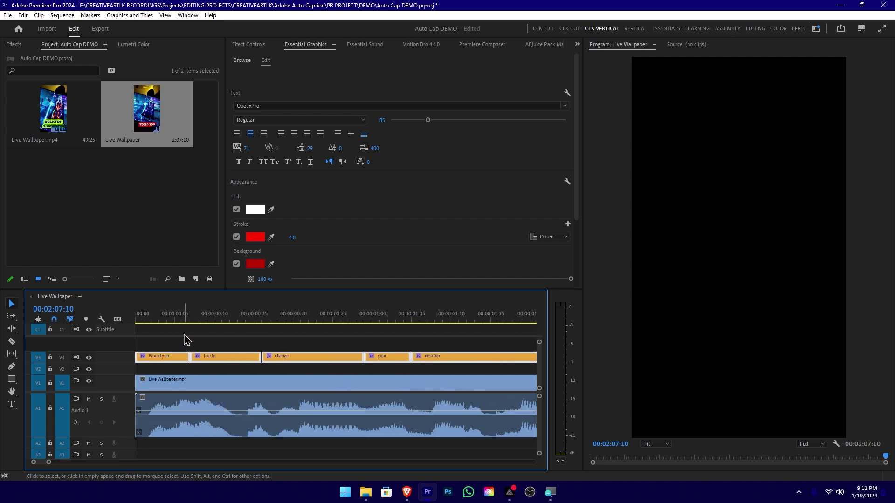
{"action": "left_click", "coordinate": [185, 335]}
{"action": "left_click", "coordinate": [174, 356]}
{"action": "key", "text": "Home"}
{"action": "key", "text": "equal"}
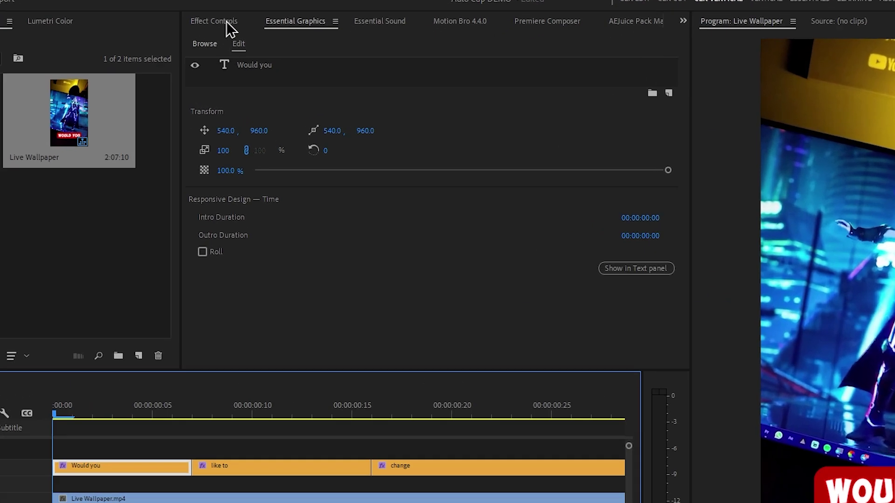
{"action": "left_click", "coordinate": [256, 45]}
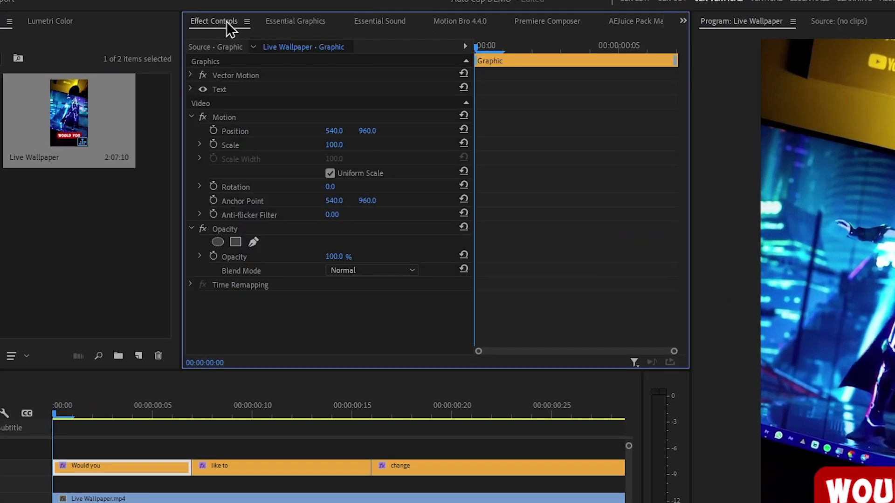
- Move the 'Would you' anchor point onto the caption at 544.7, 1610.2 and enable Scale keyframing
{"action": "left_click", "coordinate": [224, 117]}
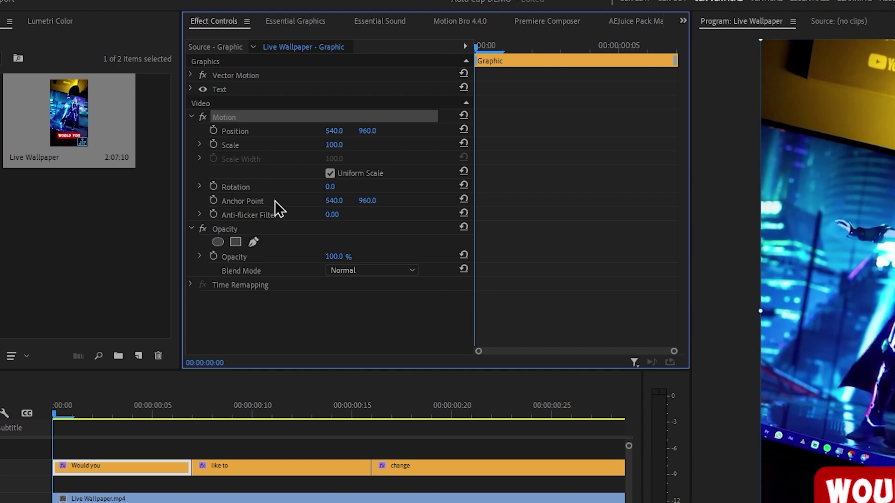
{"action": "left_click", "coordinate": [258, 200]}
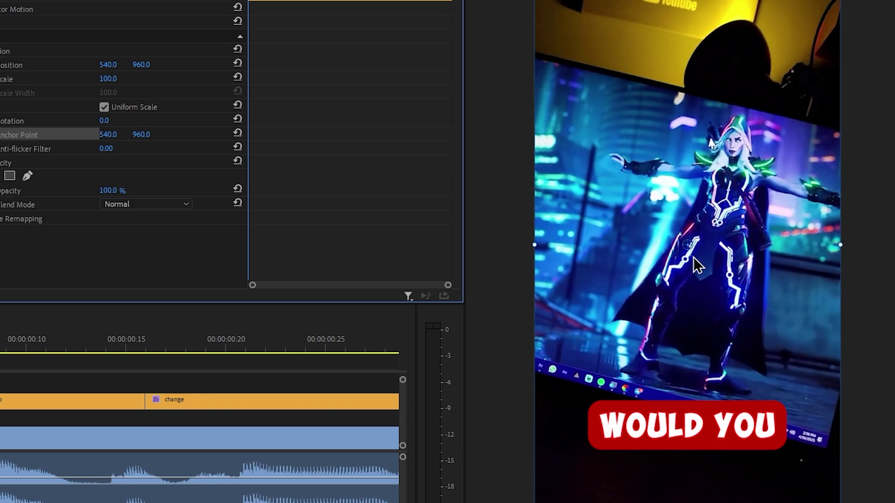
{"action": "mouse_move", "coordinate": [690, 247]}
{"action": "left_mouse_down"}
{"action": "mouse_move", "coordinate": [695, 399]}
{"action": "mouse_move", "coordinate": [684, 424]}
{"action": "left_mouse_up"}
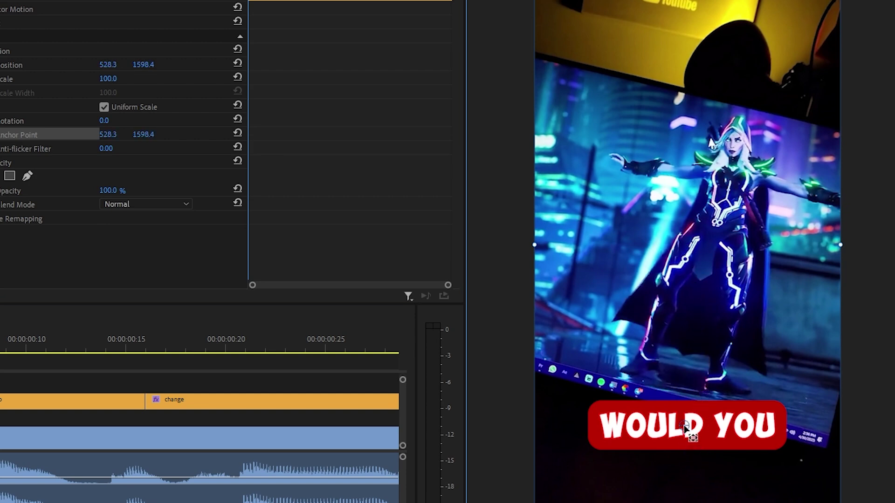
{"action": "left_click_drag", "start_coordinate": [684, 425], "coordinate": [687, 430]}
{"action": "left_click_drag", "start_coordinate": [687, 430], "coordinate": [689, 431]}
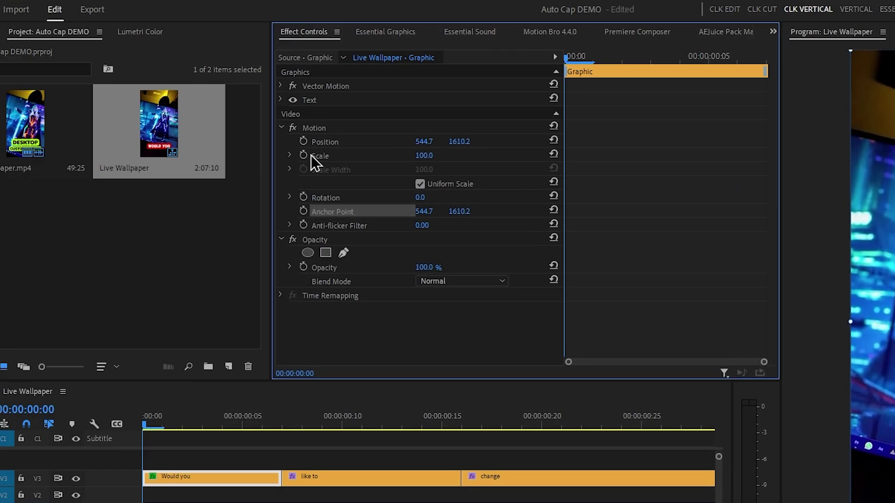
{"action": "left_click", "coordinate": [306, 155]}
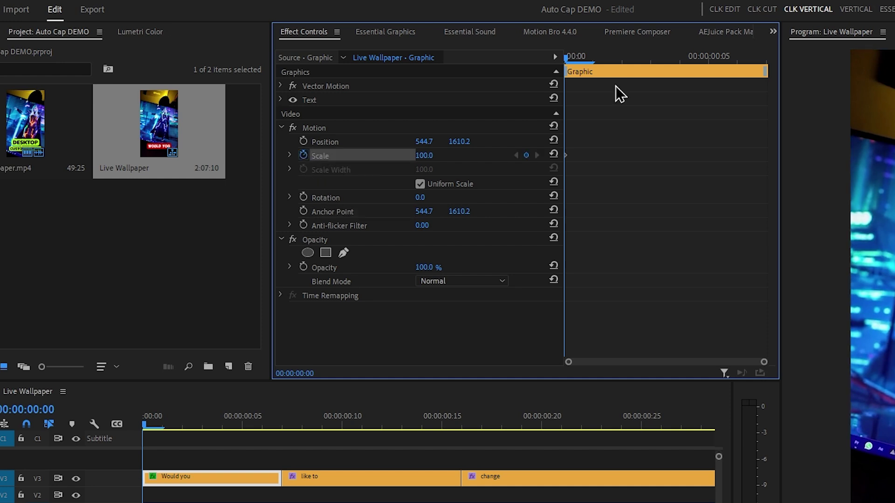
- Add a Scale keyframe of 100 at frame 5 of the 'Would you' clip
{"action": "key", "text": "Right"}
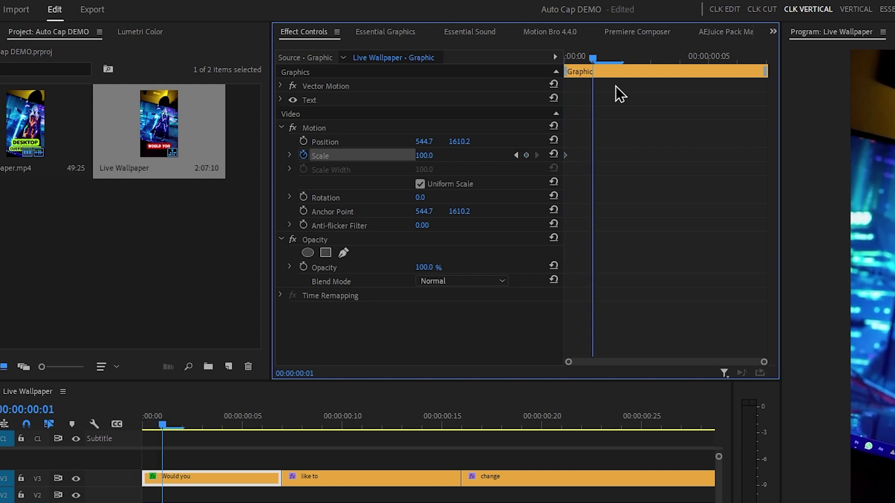
{"action": "key", "text": "Right"}
{"action": "key", "text": "Right"}
{"action": "key", "text": "Right"}
{"action": "key", "text": "Right"}
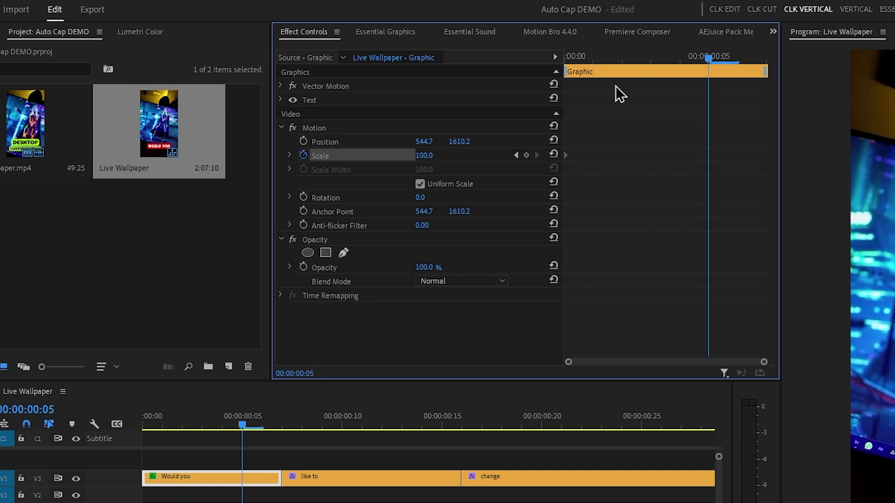
{"action": "left_click", "coordinate": [526, 155]}
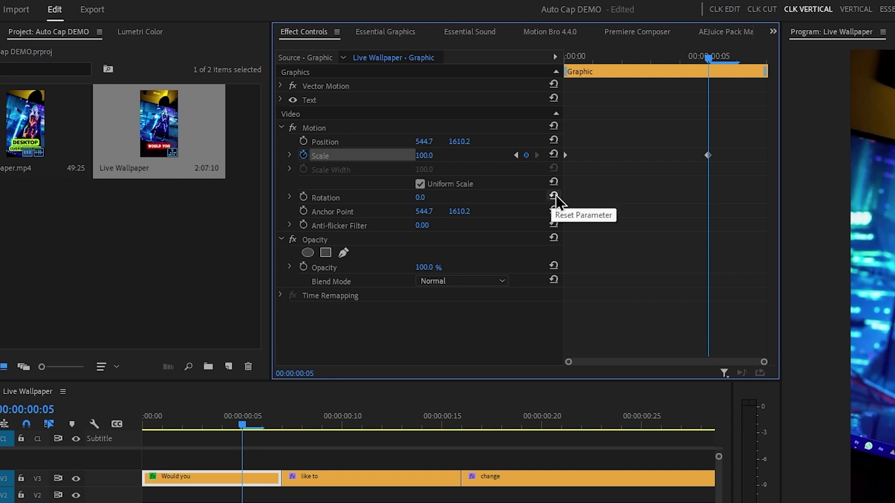
{"action": "left_click", "coordinate": [515, 155]}
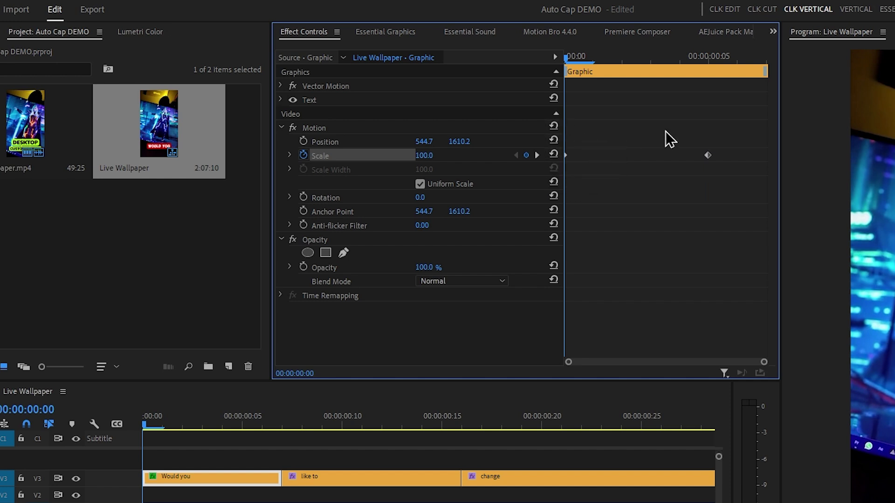
{"action": "left_click", "coordinate": [537, 156]}
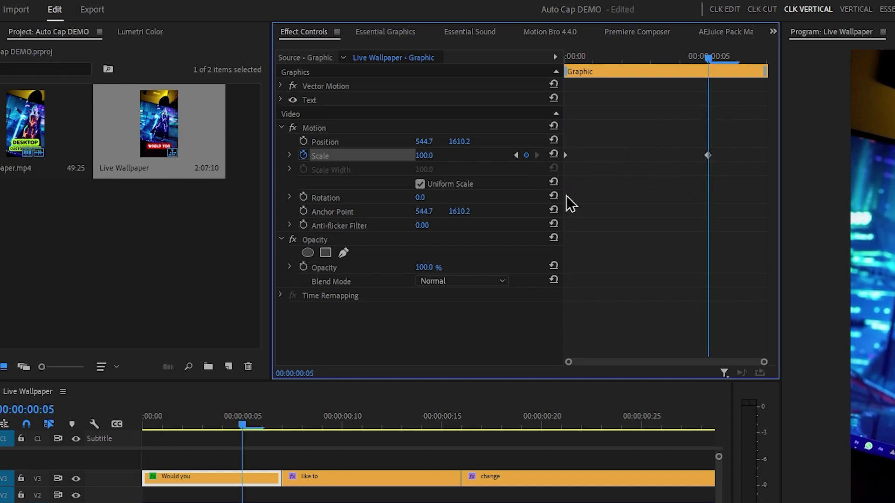
{"action": "left_click", "coordinate": [516, 157]}
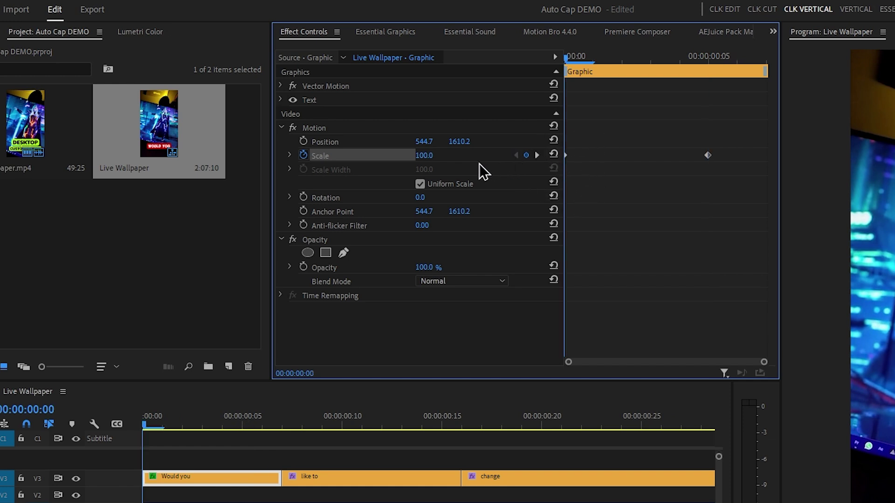
- Set the starting Scale keyframe to 0 and scrub to preview the pop-in
{"action": "left_click", "coordinate": [423, 156]}
{"action": "type", "text": "0"}
{"action": "key", "text": "Return"}
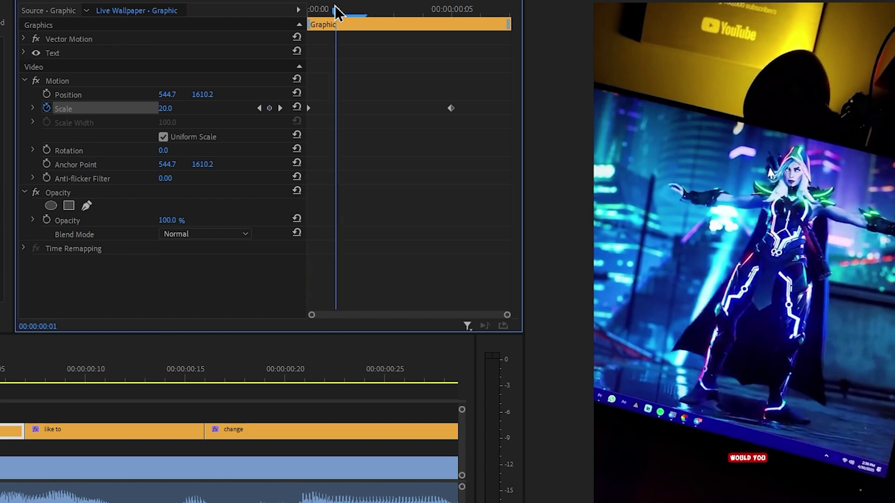
{"action": "mouse_move", "coordinate": [375, 8]}
{"action": "left_mouse_down"}
{"action": "mouse_move", "coordinate": [410, 8]}
{"action": "mouse_move", "coordinate": [319, 9]}
{"action": "mouse_move", "coordinate": [419, 10]}
{"action": "mouse_move", "coordinate": [456, 19]}
{"action": "mouse_move", "coordinate": [343, 19]}
{"action": "mouse_move", "coordinate": [465, 23]}
{"action": "mouse_move", "coordinate": [367, 22]}
{"action": "mouse_move", "coordinate": [437, 36]}
{"action": "mouse_move", "coordinate": [394, 28]}
{"action": "left_mouse_up"}
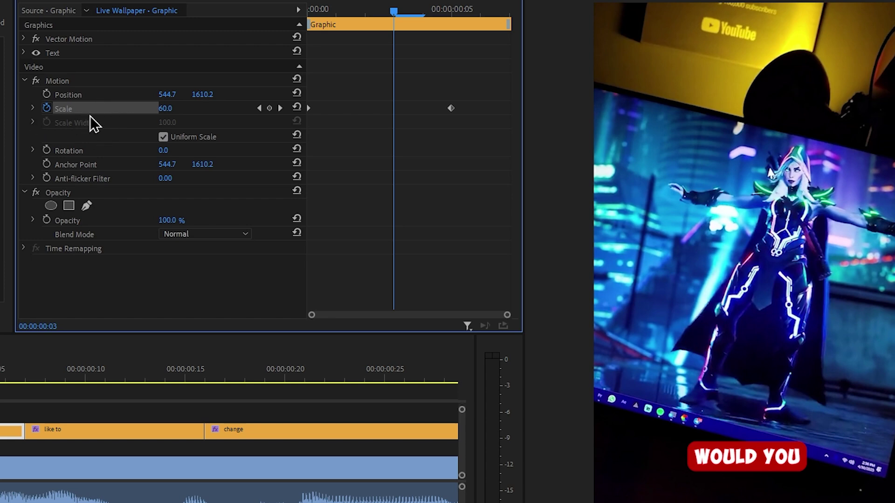
{"action": "left_click", "coordinate": [76, 86]}
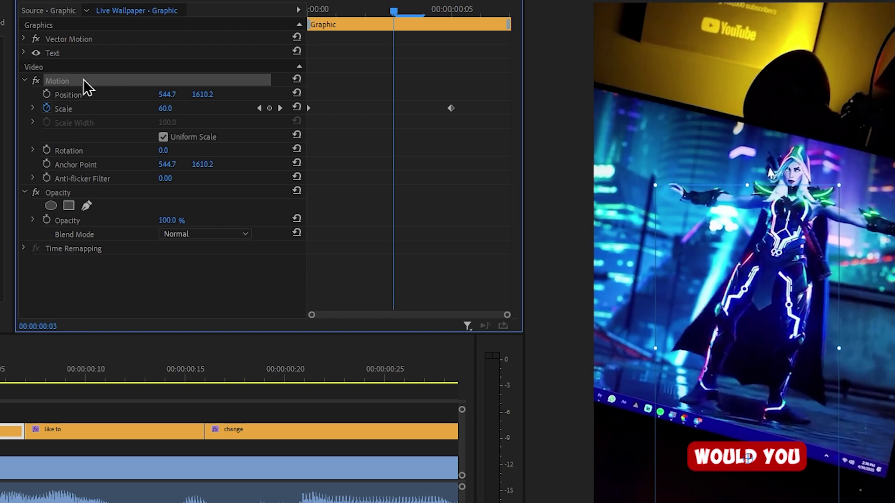
- Copy the 'Would you' clip's Motion effect with its Scale keyframes
{"action": "right_click", "coordinate": [83, 79]}
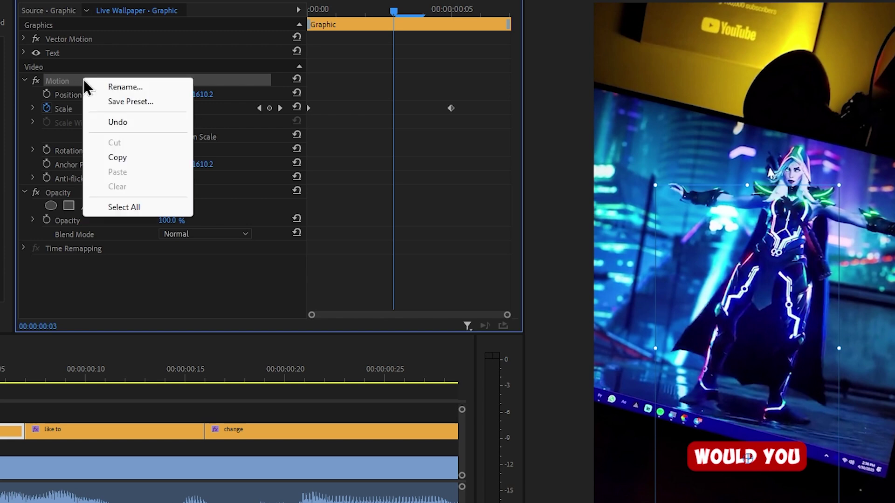
{"action": "left_click", "coordinate": [115, 157]}
{"action": "scroll", "coordinate": [253, 424], "scroll_direction": "down", "scroll_amount": 3}
{"action": "scroll", "coordinate": [250, 457], "scroll_direction": "down", "scroll_amount": 3}
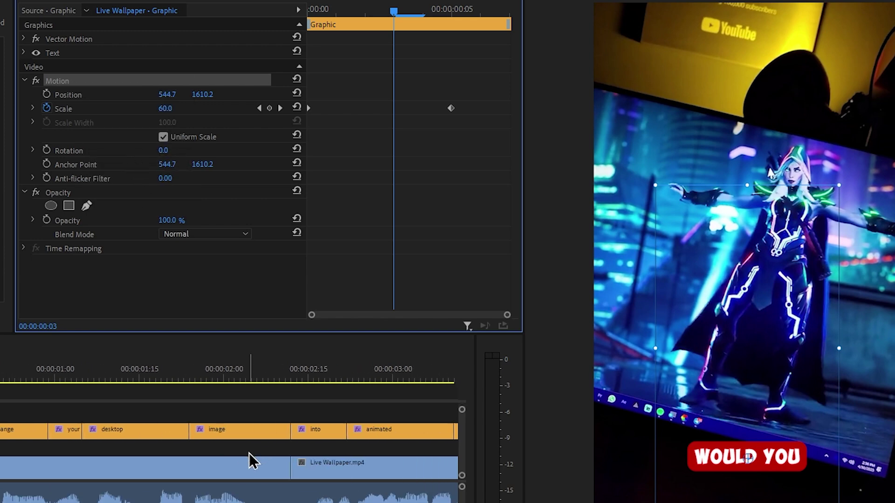
{"action": "scroll", "coordinate": [393, 383], "scroll_direction": "down", "scroll_amount": 2}
{"action": "scroll", "coordinate": [394, 383], "scroll_direction": "down", "scroll_amount": 2}
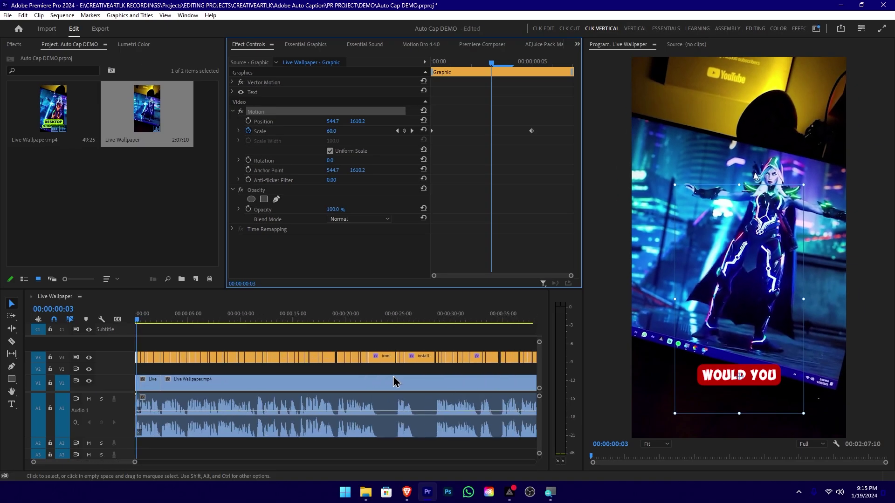
{"action": "scroll", "coordinate": [394, 385], "scroll_direction": "down", "scroll_amount": 1}
- Select all the caption clips on track V3
{"action": "left_click", "coordinate": [521, 349]}
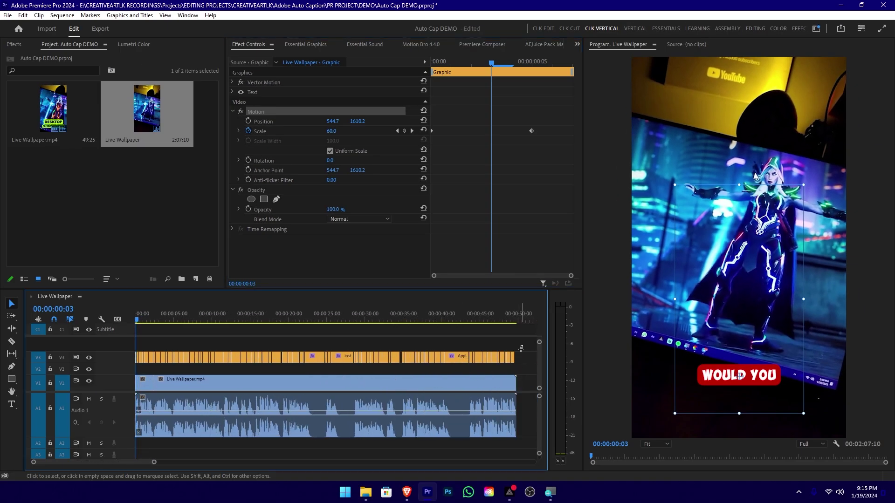
{"action": "left_click_drag", "start_coordinate": [179, 349], "coordinate": [153, 355]}
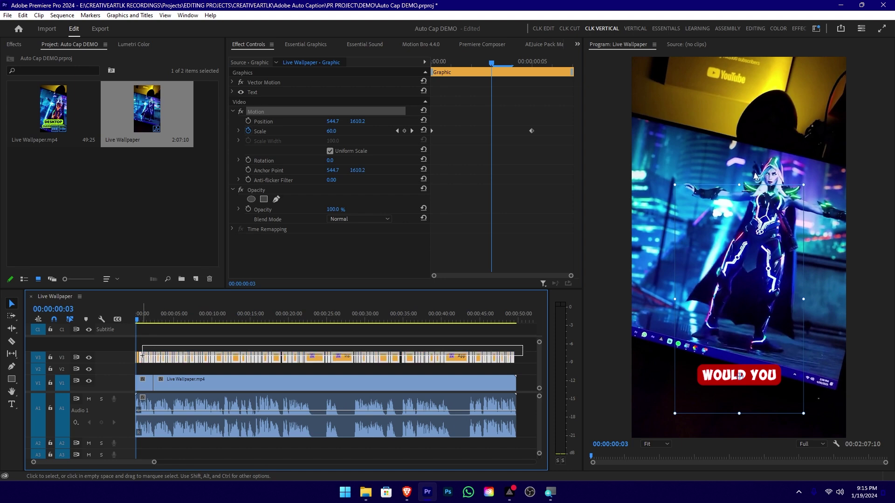
{"action": "left_click_drag", "start_coordinate": [125, 360], "coordinate": [268, 339]}
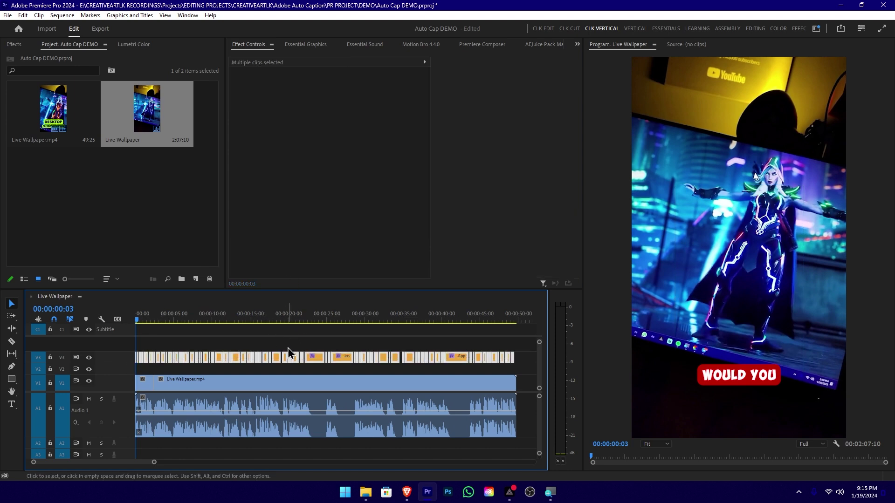
{"action": "key", "text": "equal"}
{"action": "key", "text": "equal"}
{"action": "key", "text": "equal"}
- Play the sequence to watch captions like 'LIKE TO' scale in one after another
{"action": "key", "text": "space"}
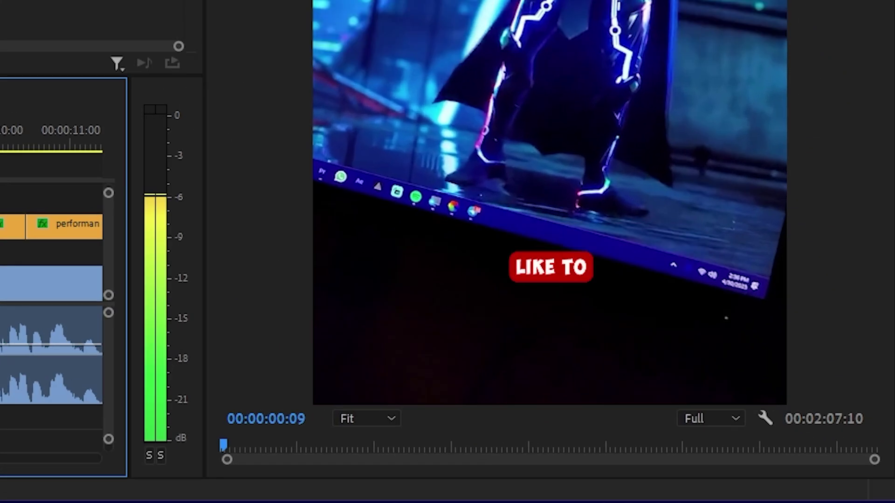